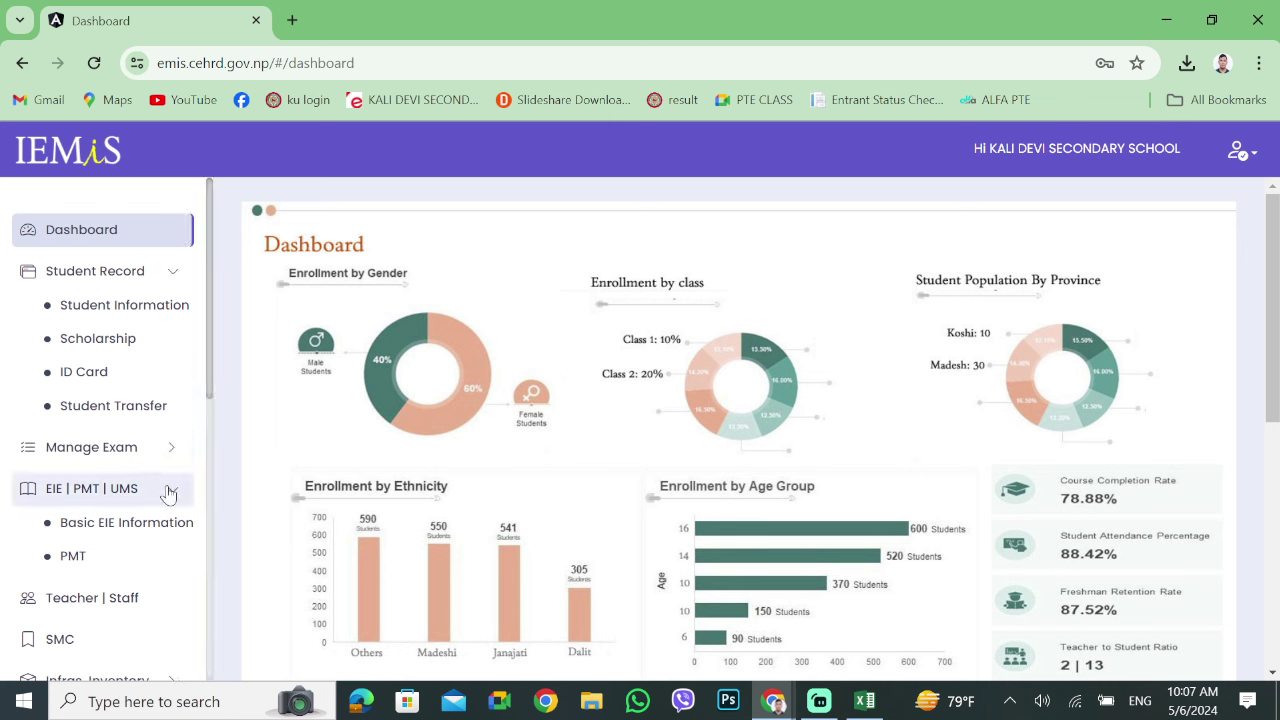
Open the PMT student list from the EIE | PMT | UMS menu
click(138, 490)
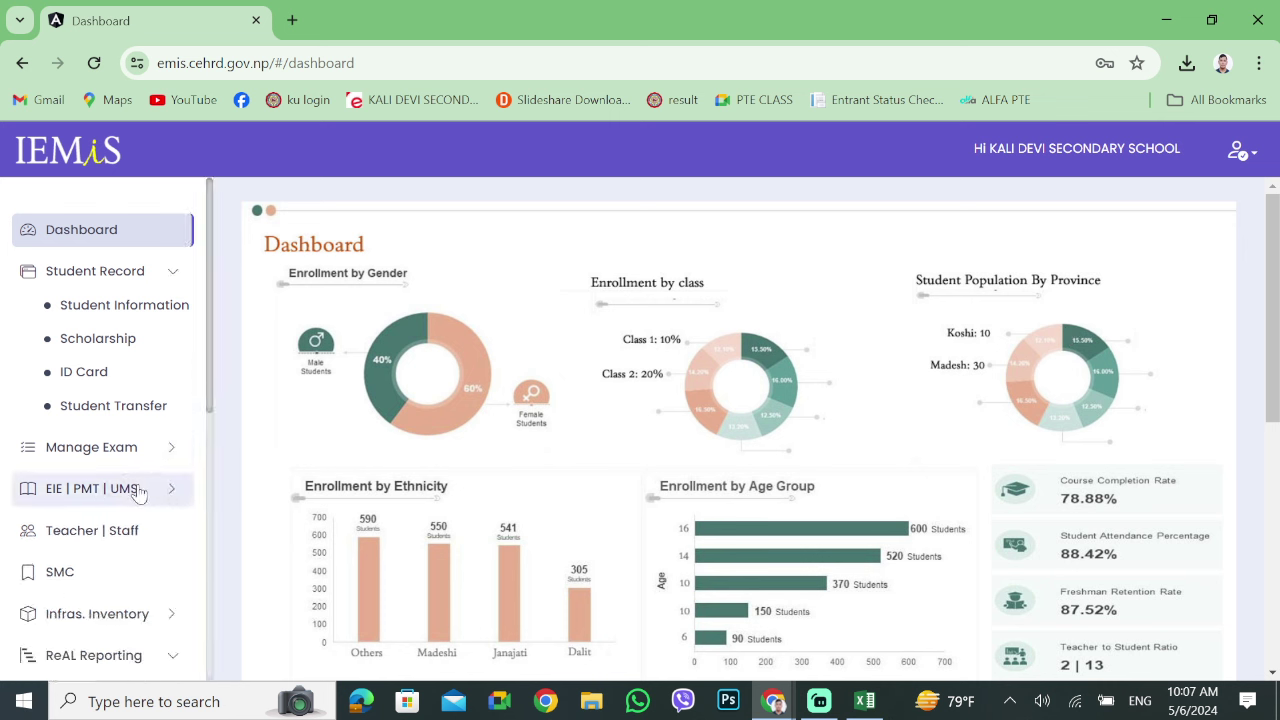
click(138, 490)
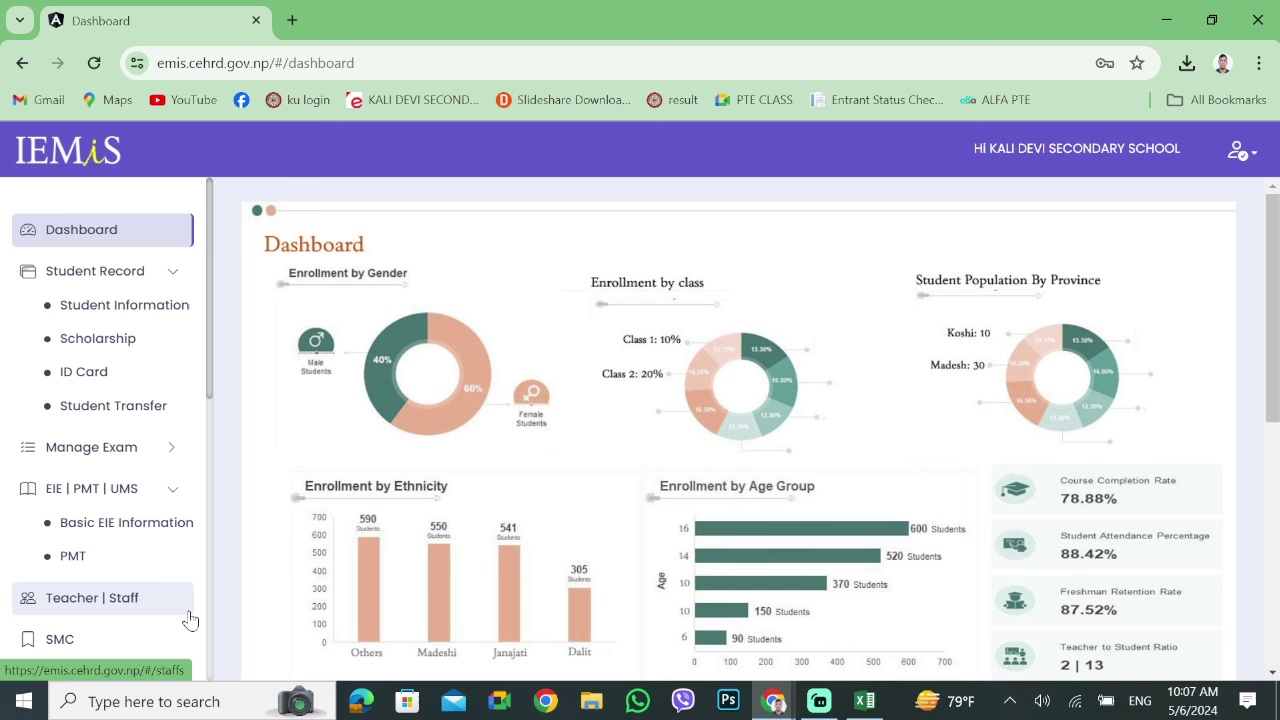
click(126, 559)
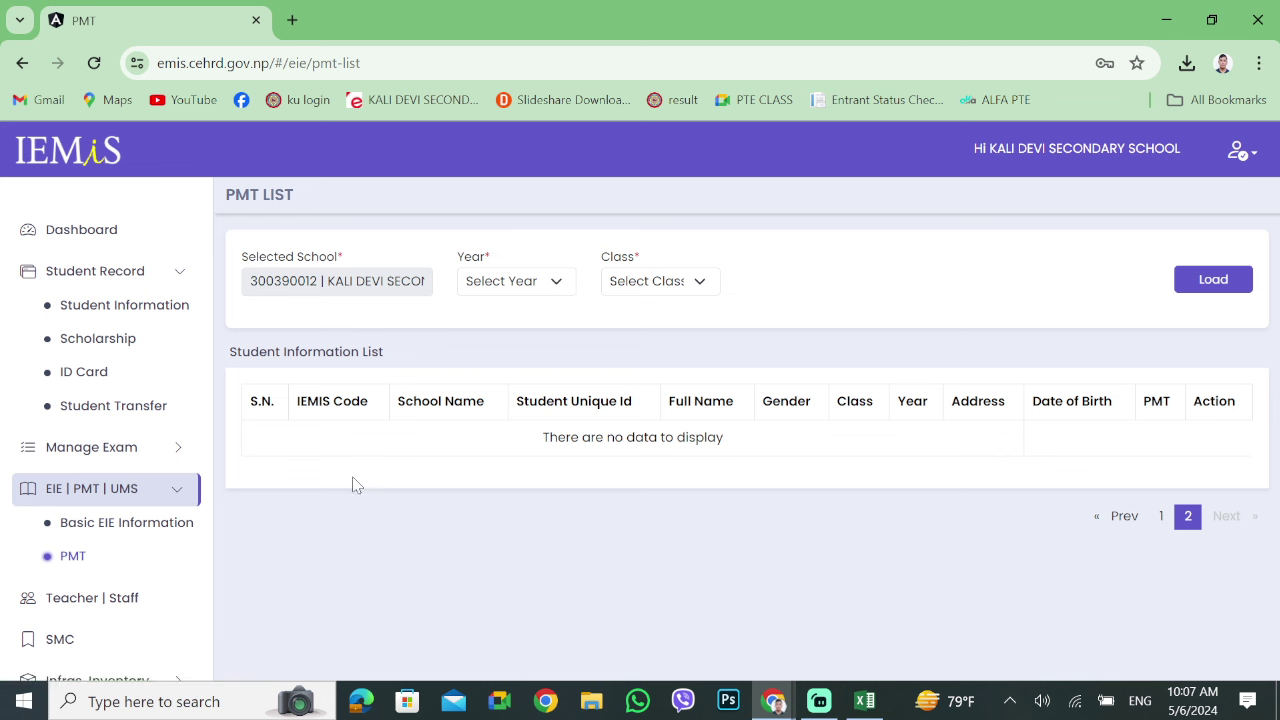
Load the year 2080, class 8 students and show the fifth student's actions
click(533, 285)
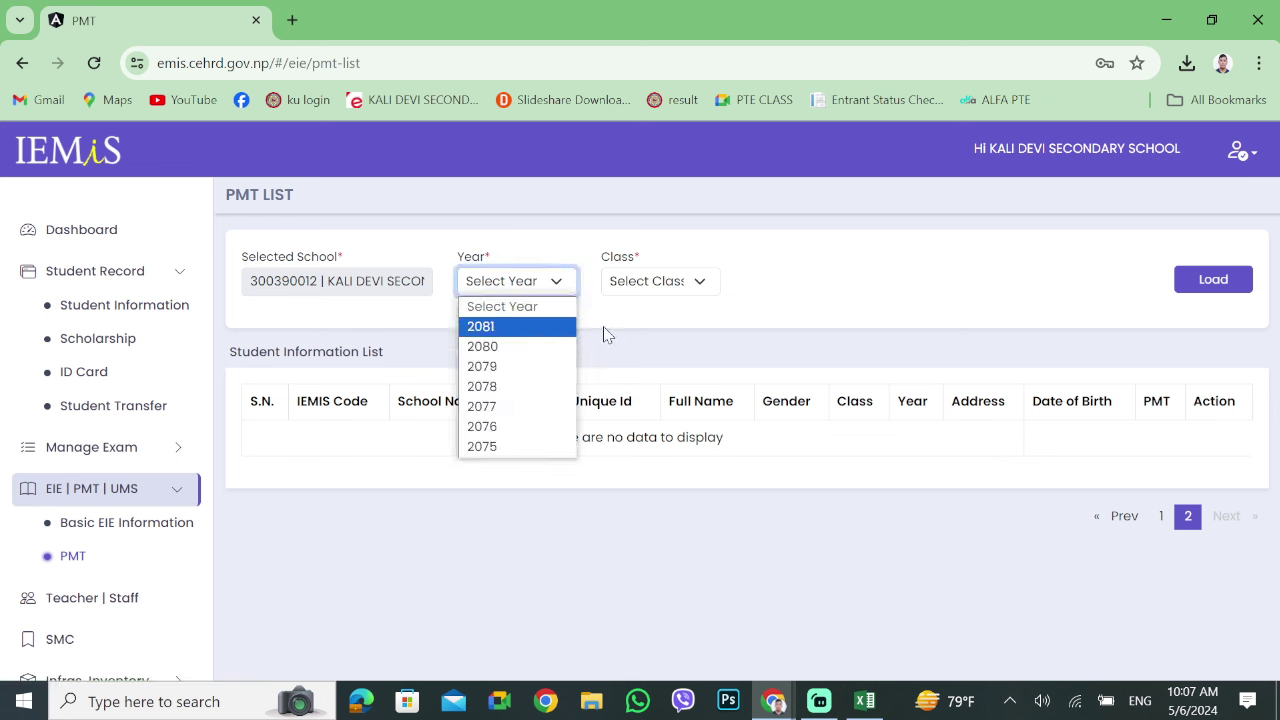
click(490, 349)
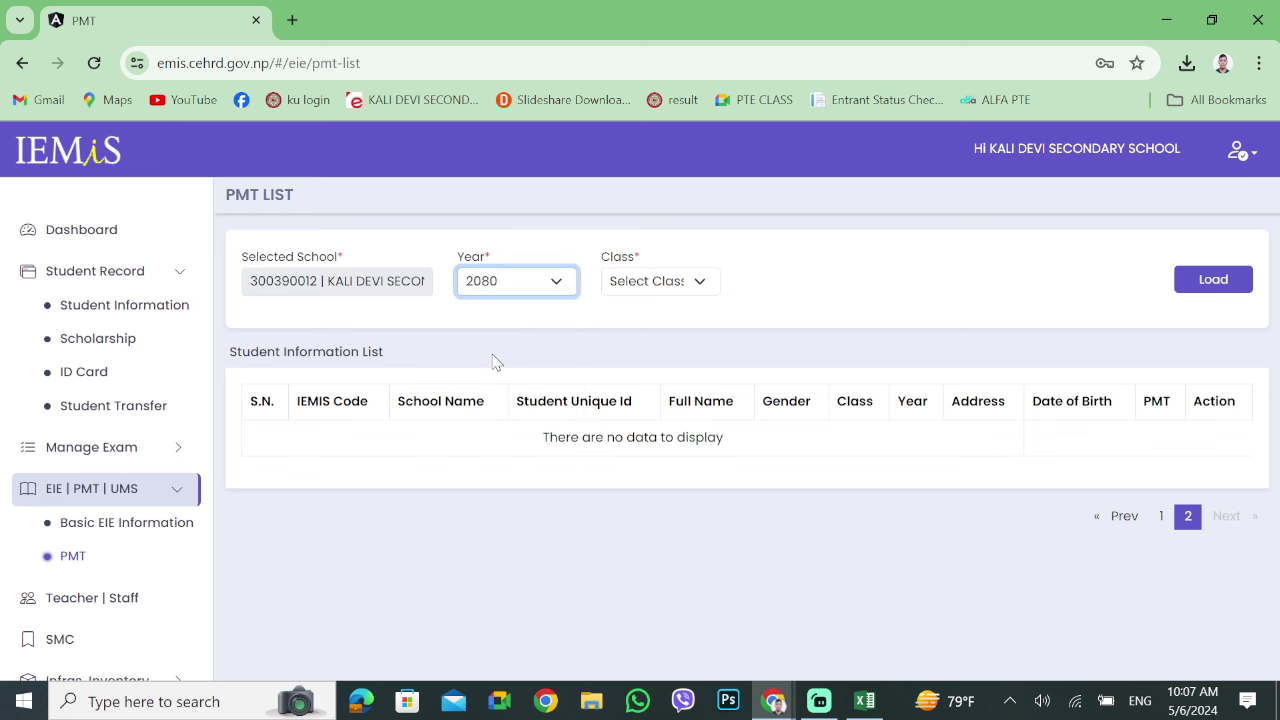
click(698, 282)
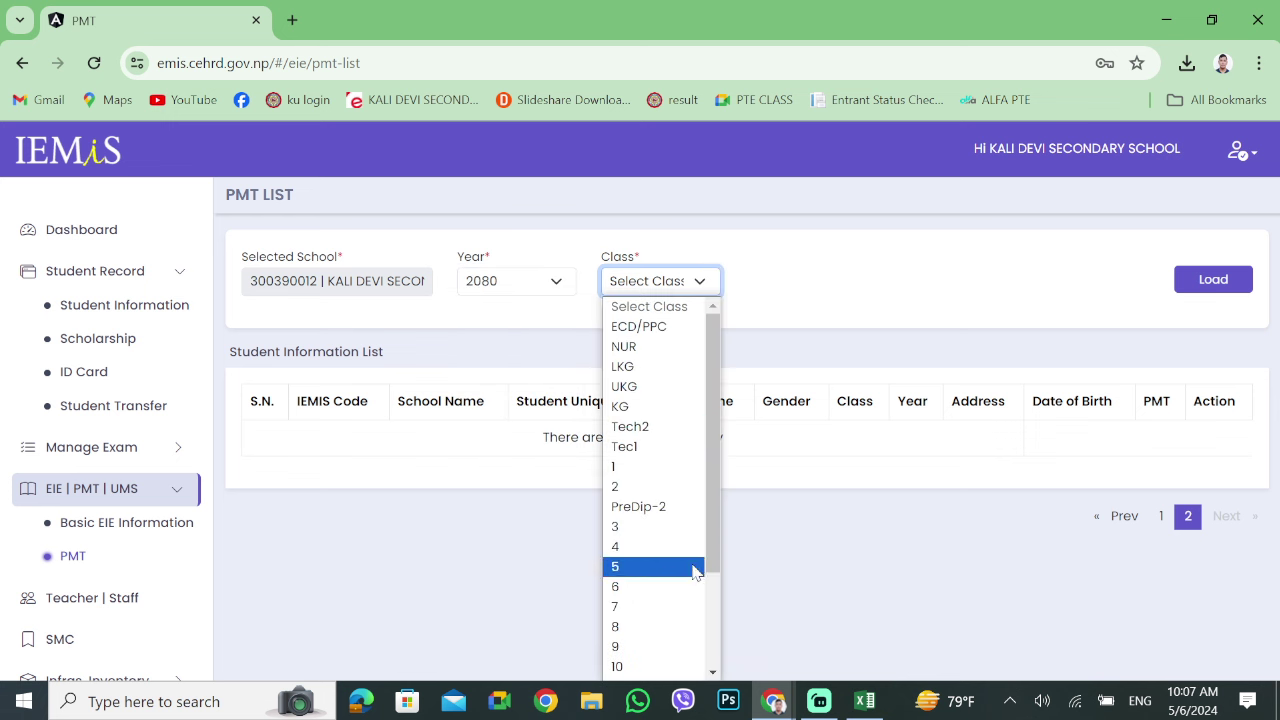
click(620, 628)
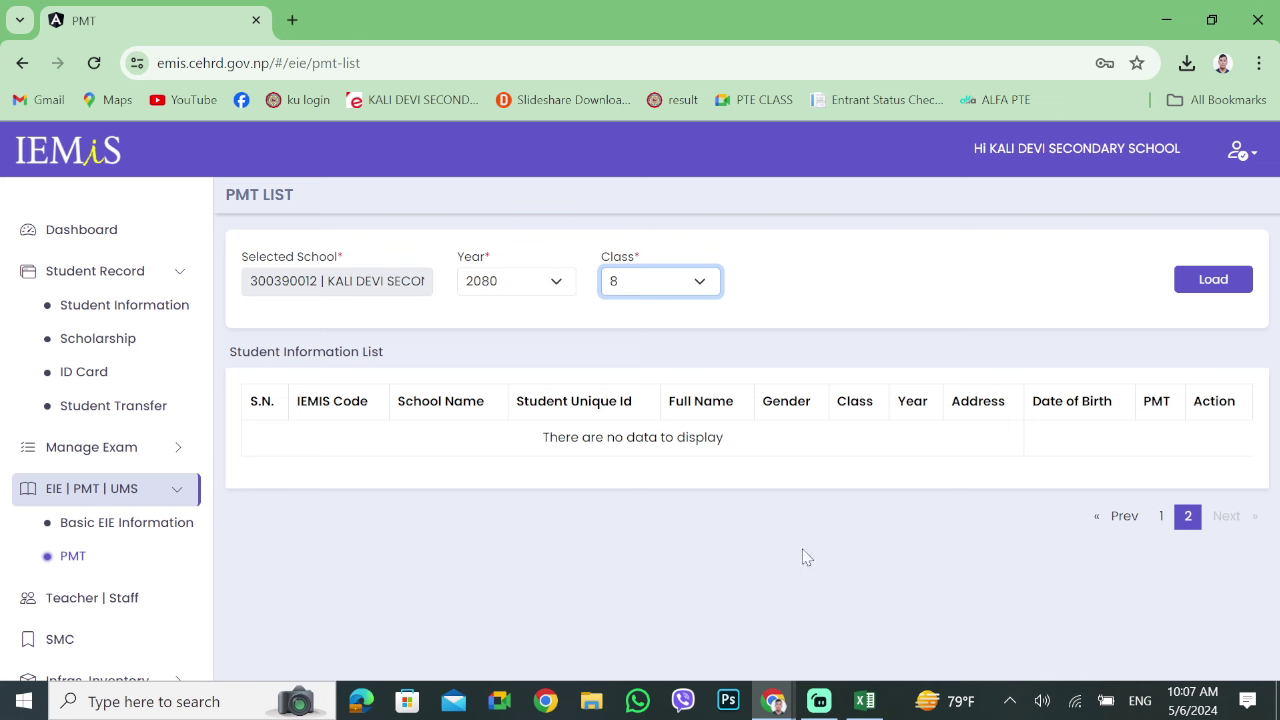
click(1179, 292)
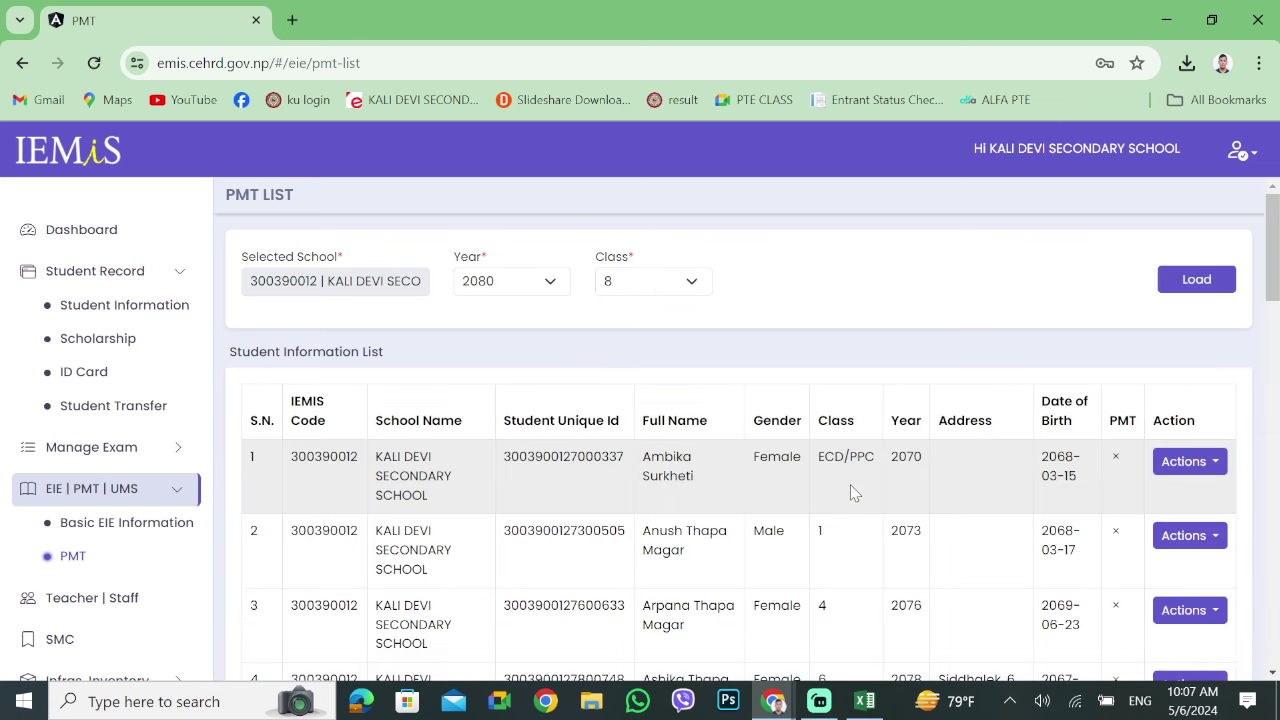
scroll(1071, 484, down, 3)
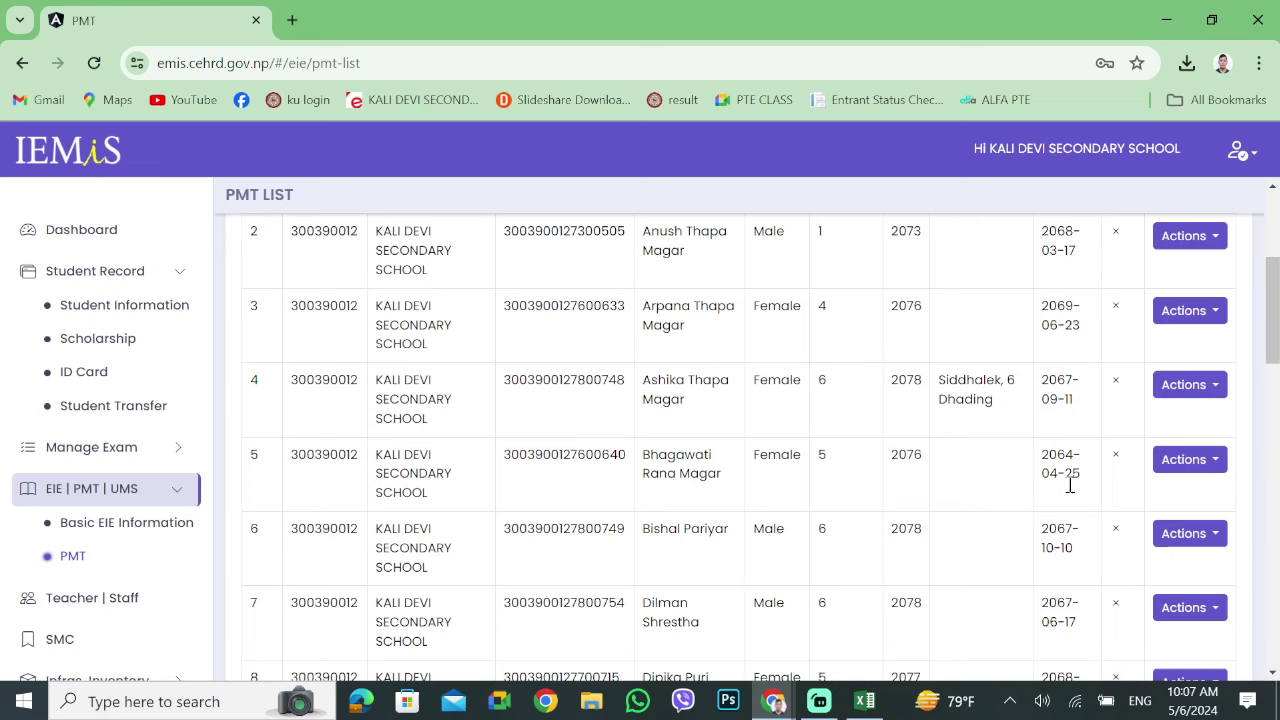
click(1213, 462)
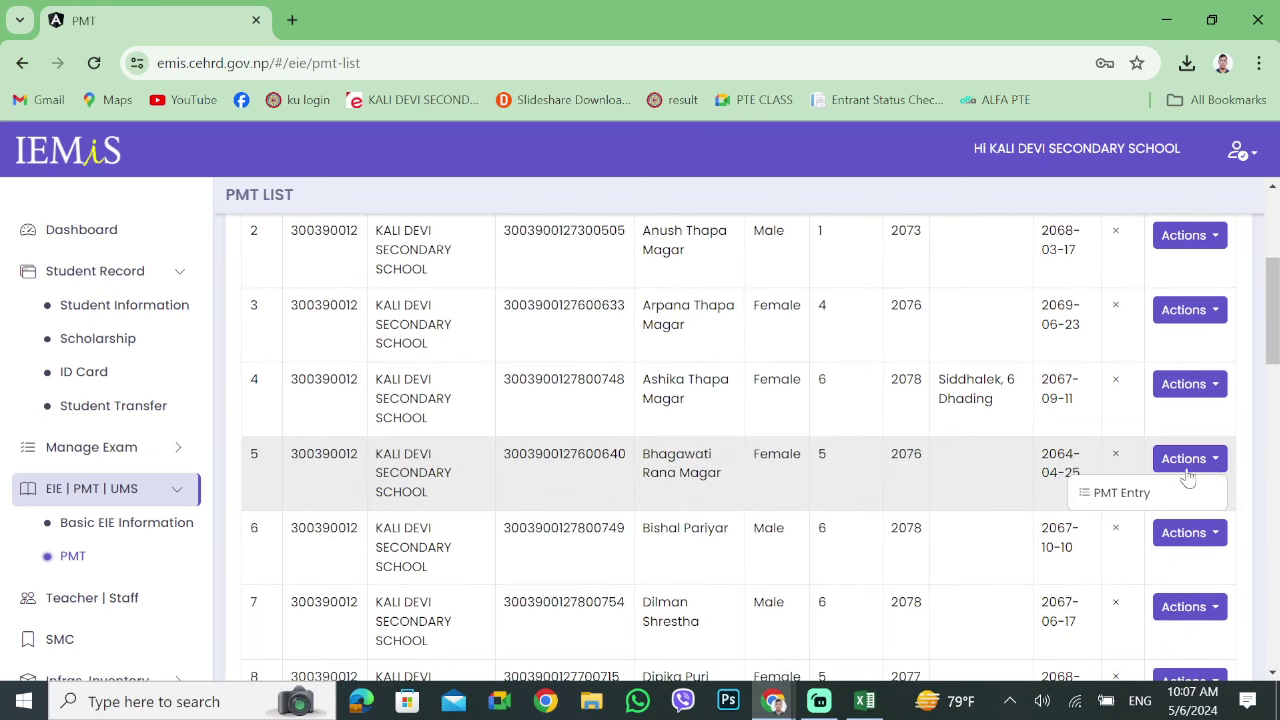
Open the fifth student's PMT entry form and check the national ID field
click(1145, 492)
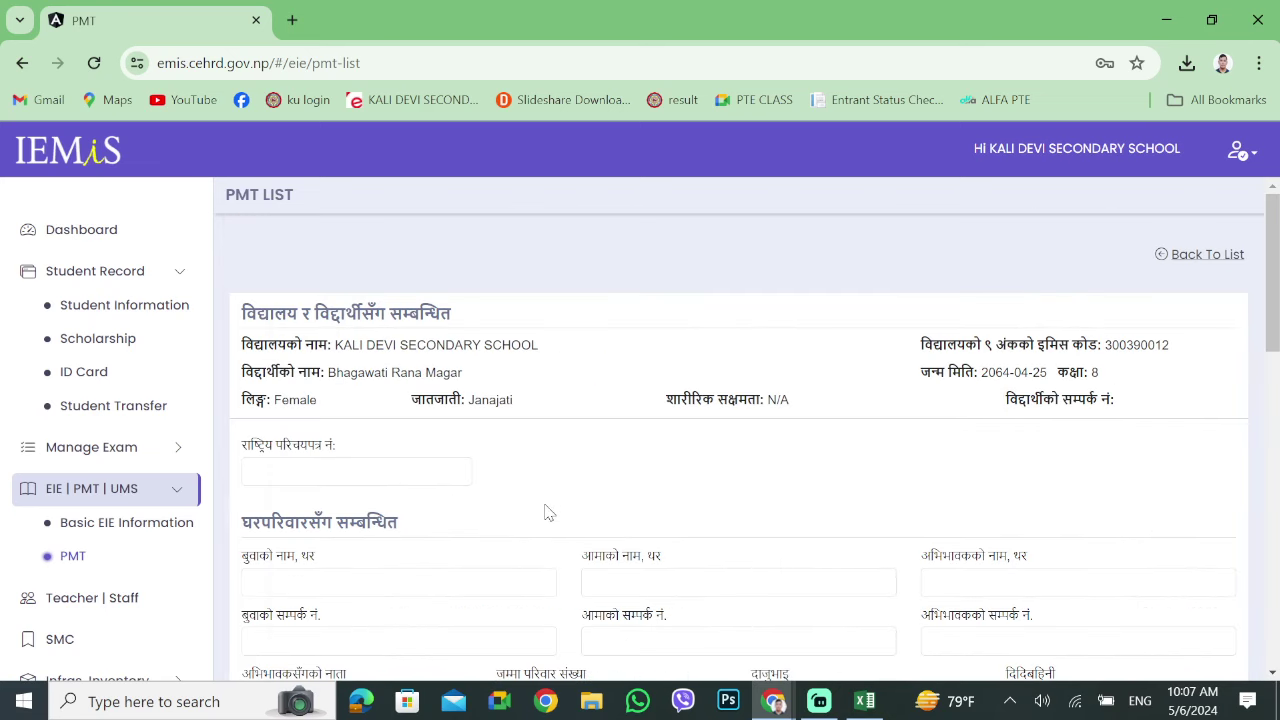
scroll(514, 517, down, 1)
click(332, 377)
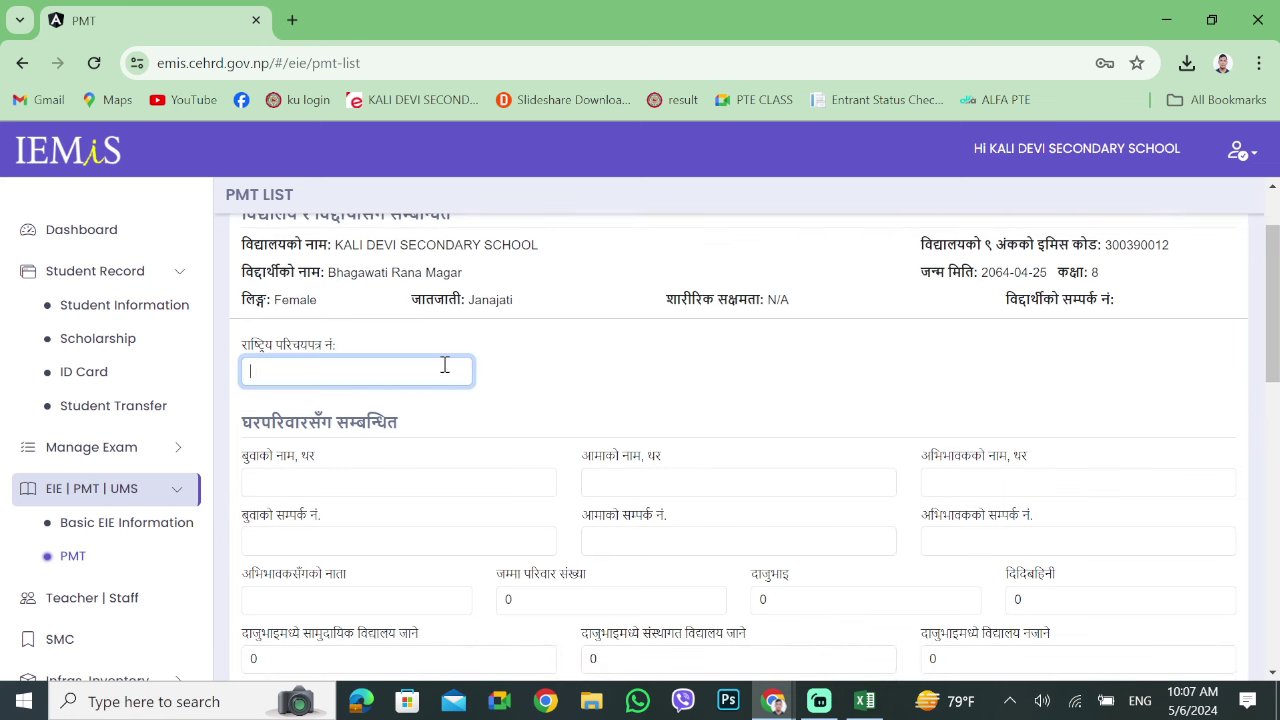
click(627, 371)
scroll(625, 369, up, 1)
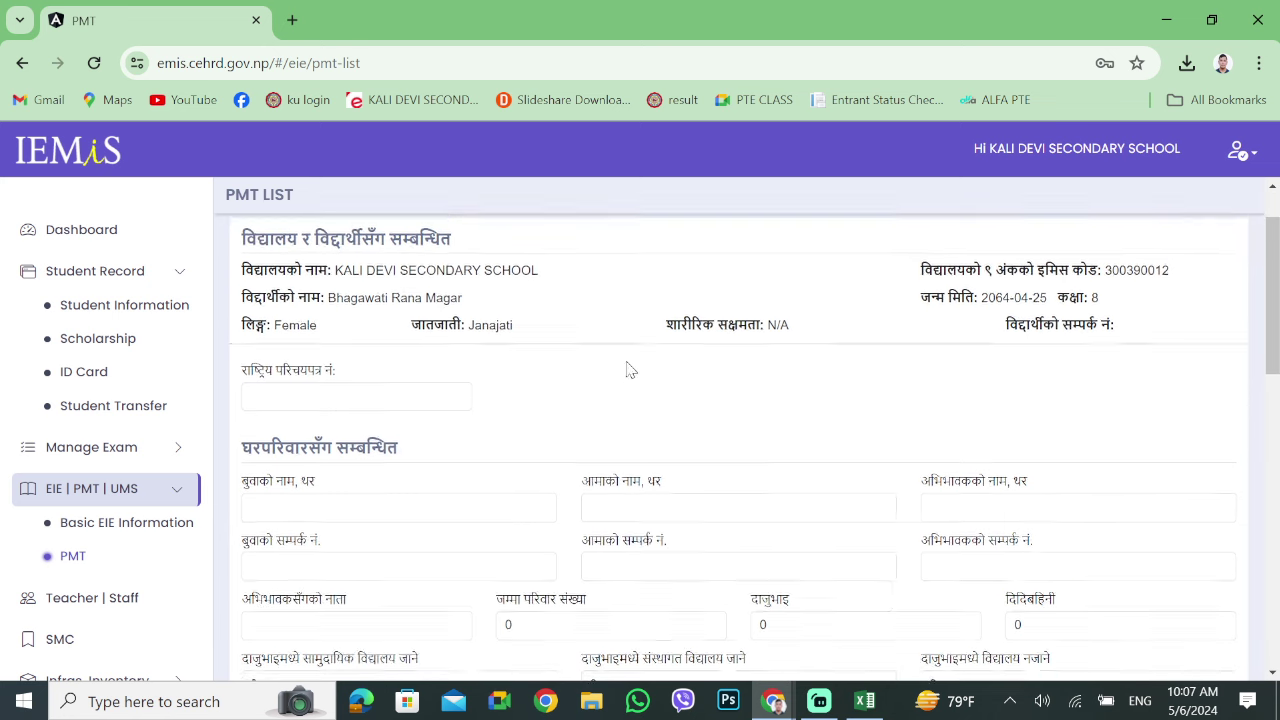
scroll(520, 447, down, 2)
Zoom the page to 110% and go through the father, mother and guardian name fields
click(395, 378)
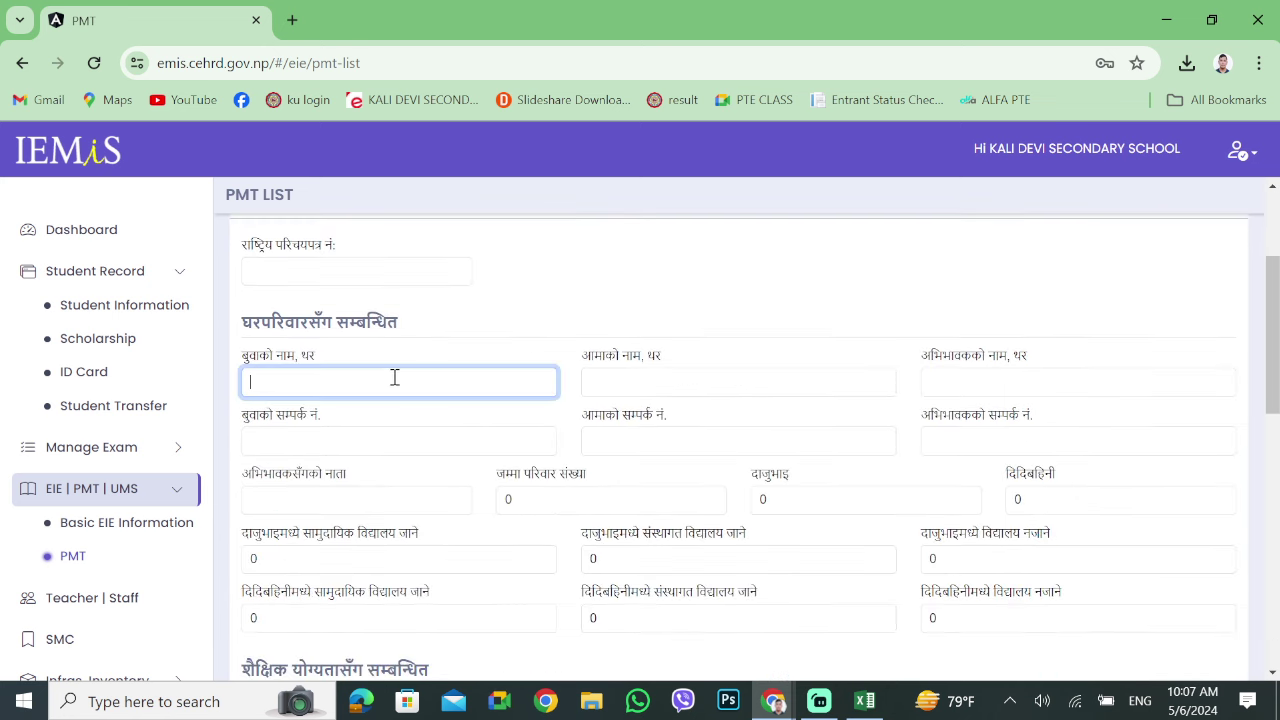
key(ctrl+plus)
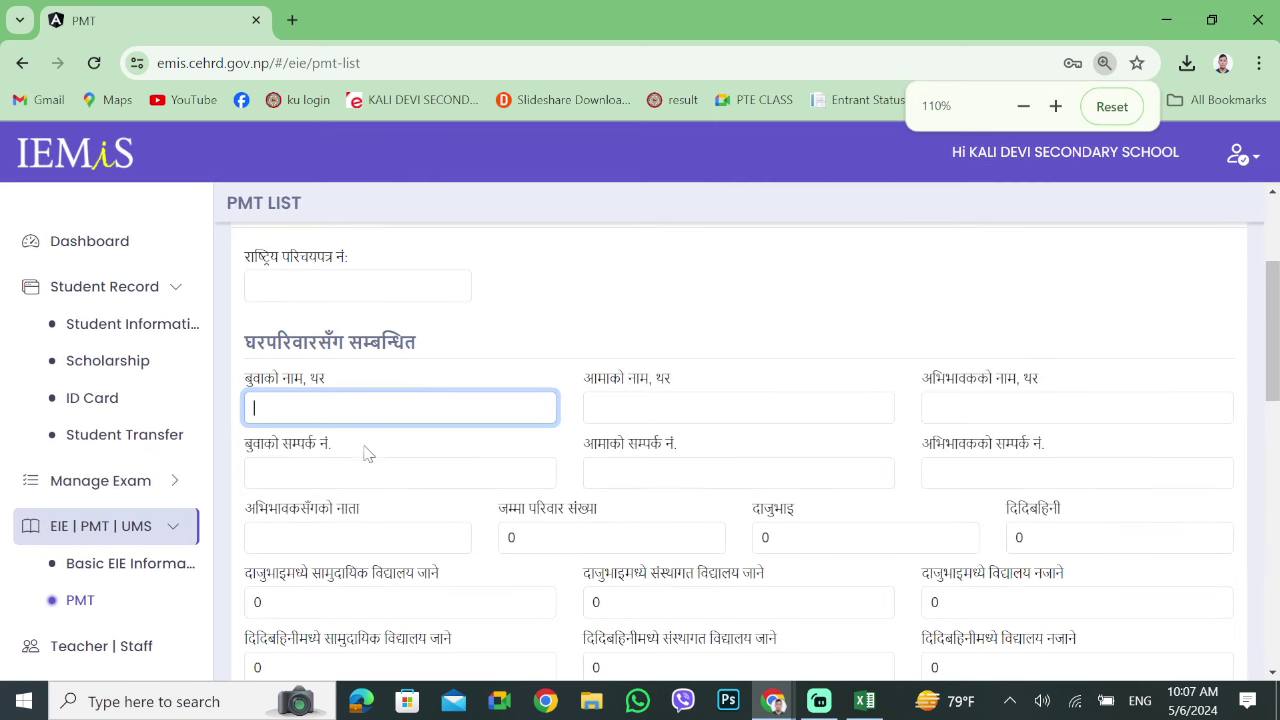
click(685, 408)
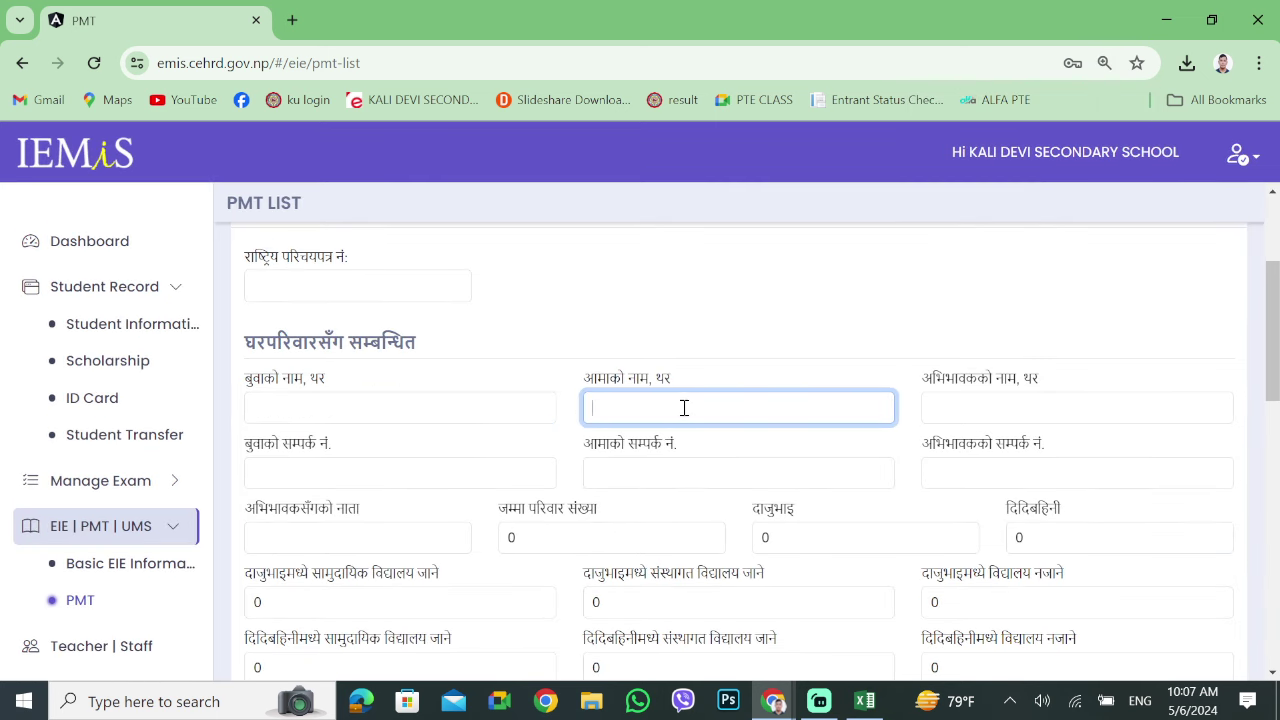
click(1056, 412)
scroll(609, 463, down, 1)
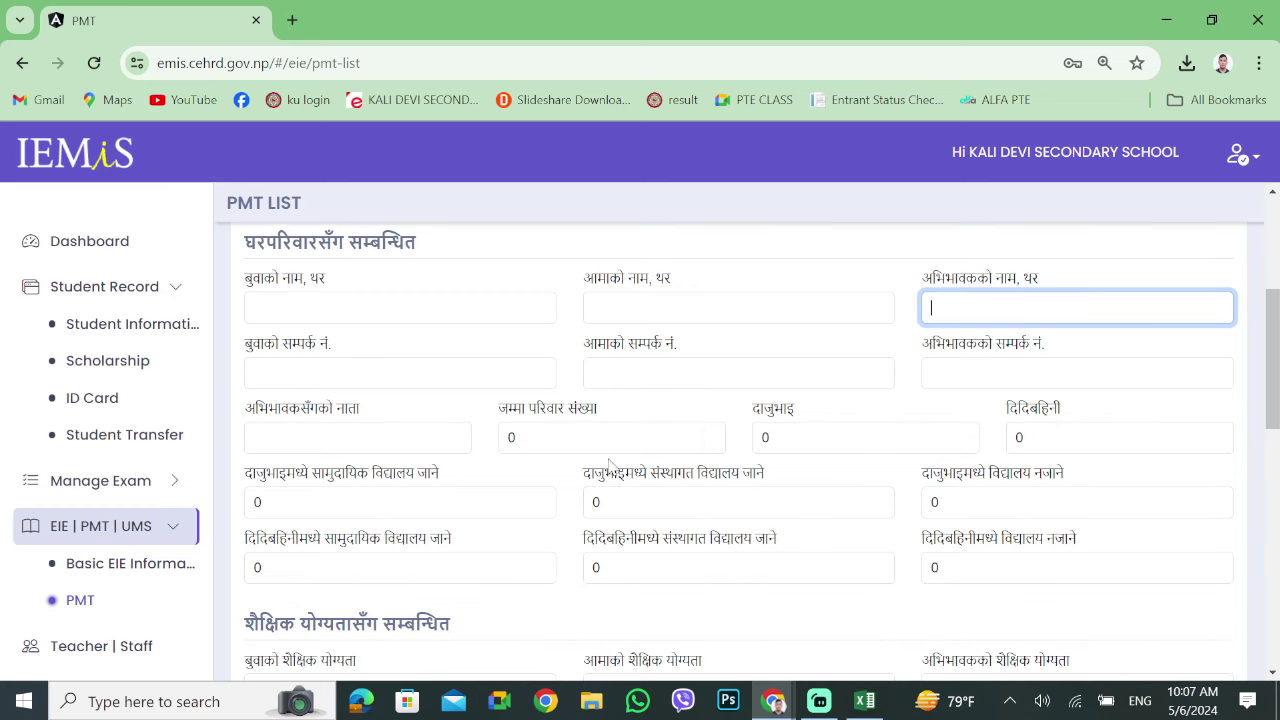
Check the parent and guardian contact numbers, guardian relationship and total family members fields
click(376, 376)
click(698, 378)
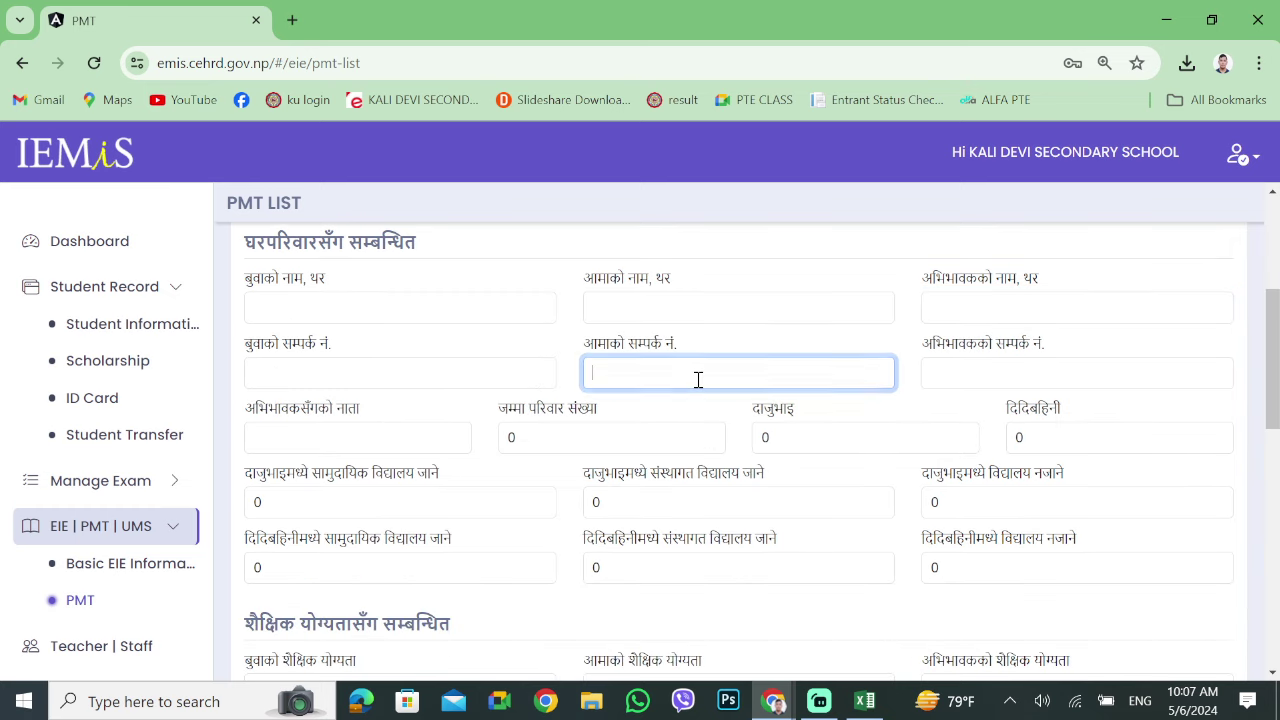
click(973, 378)
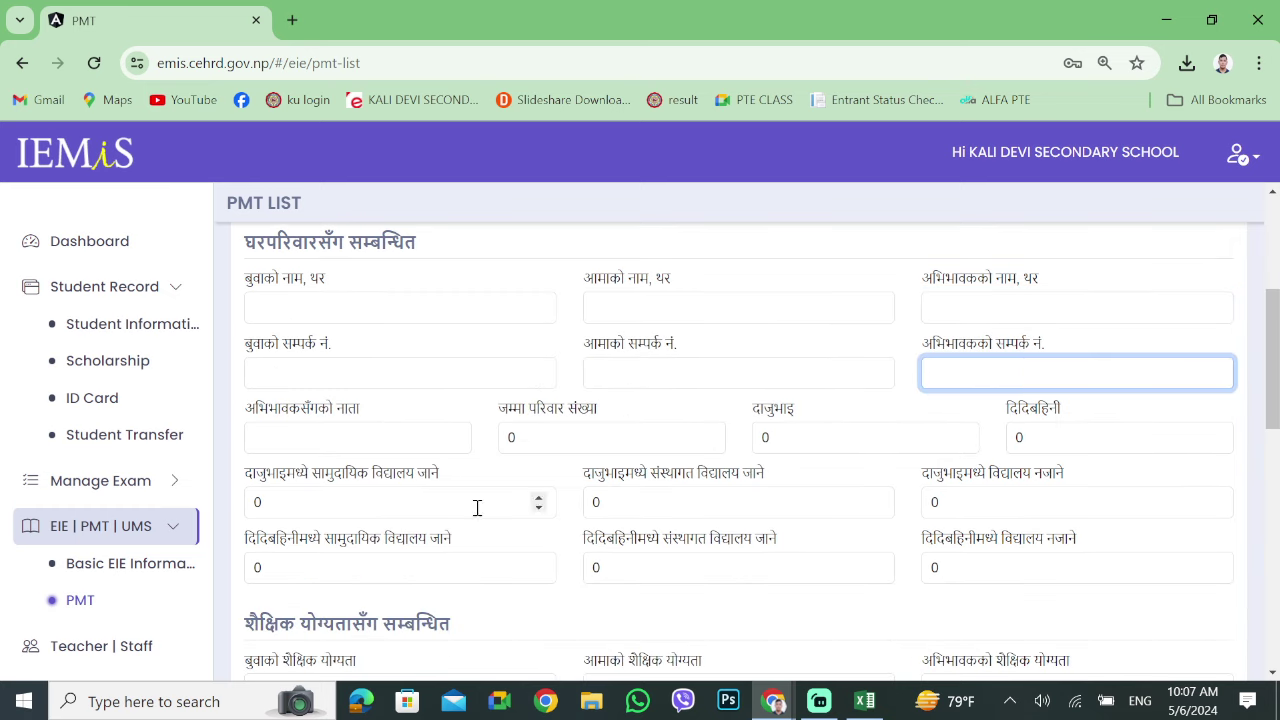
click(313, 443)
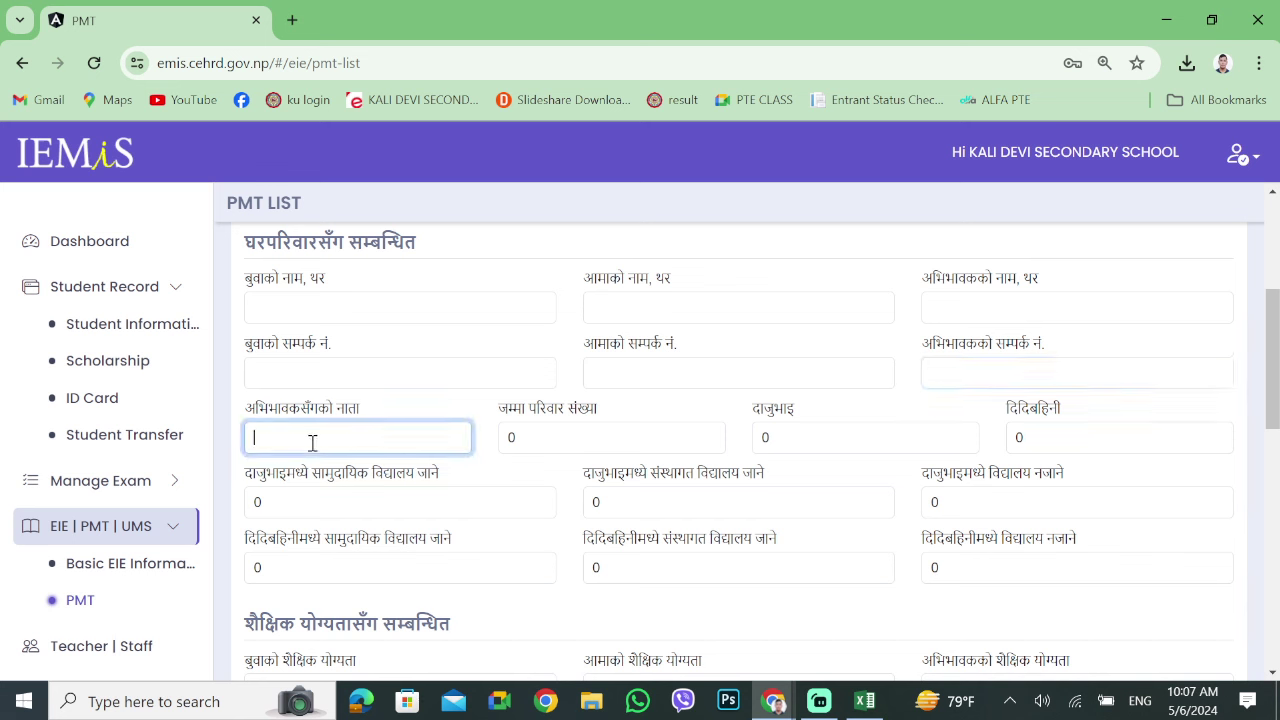
double_click(543, 437)
click(562, 498)
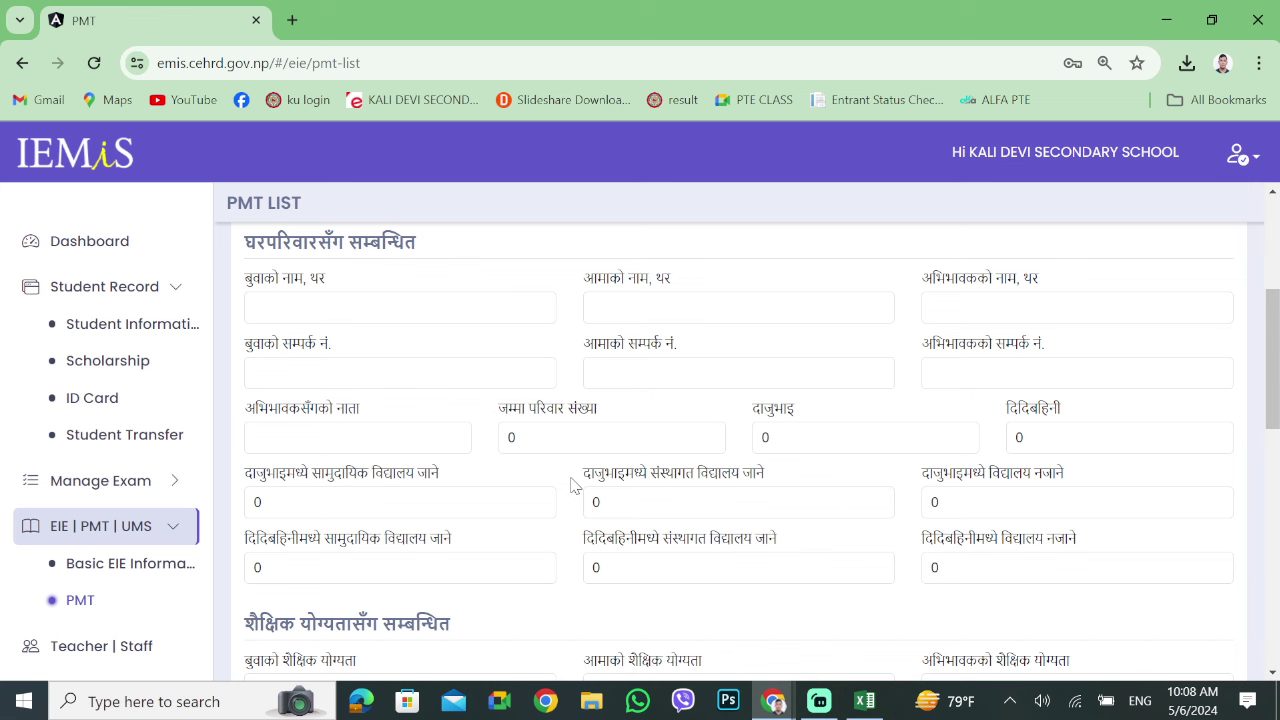
scroll(574, 485, down, 3)
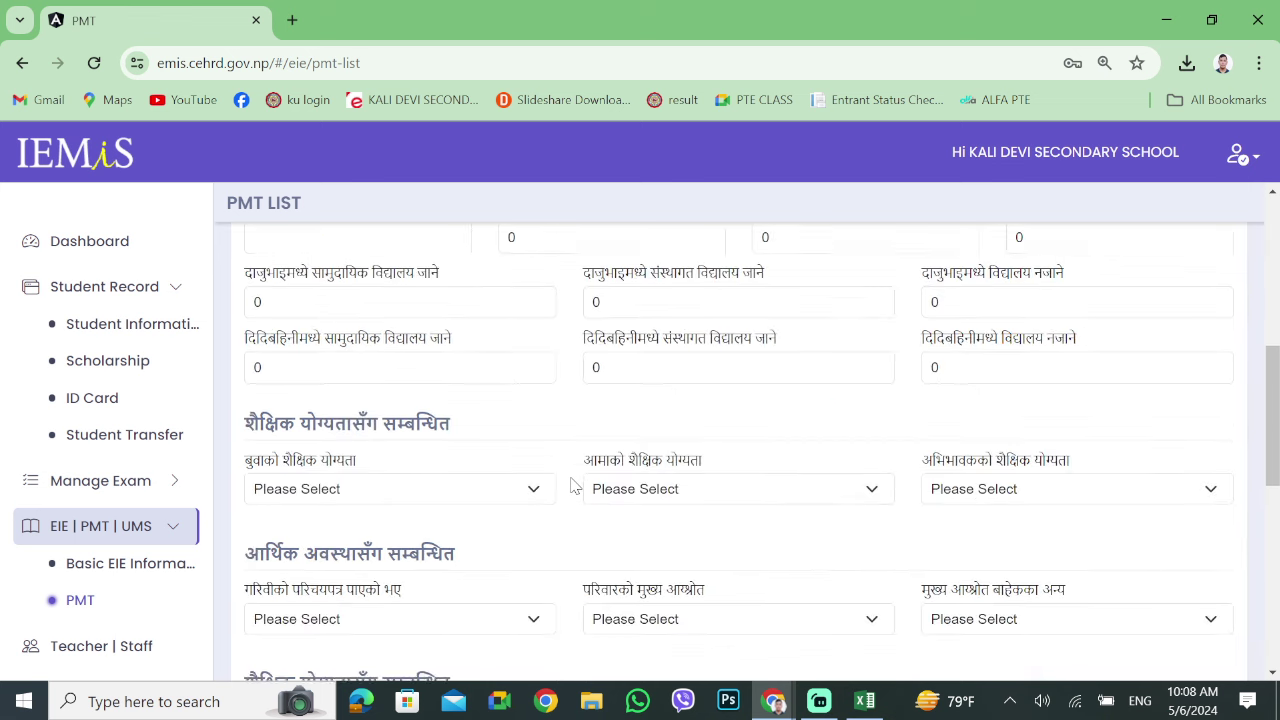
scroll(574, 485, up, 3)
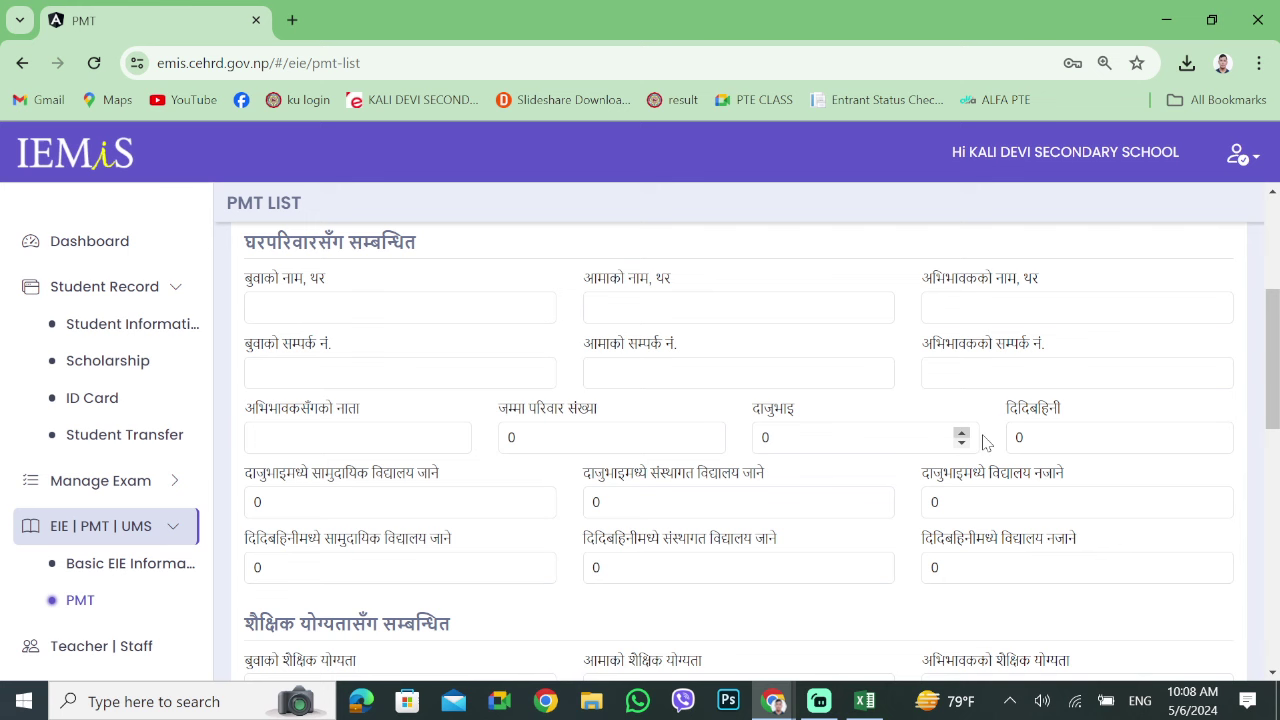
scroll(585, 497, down, 1)
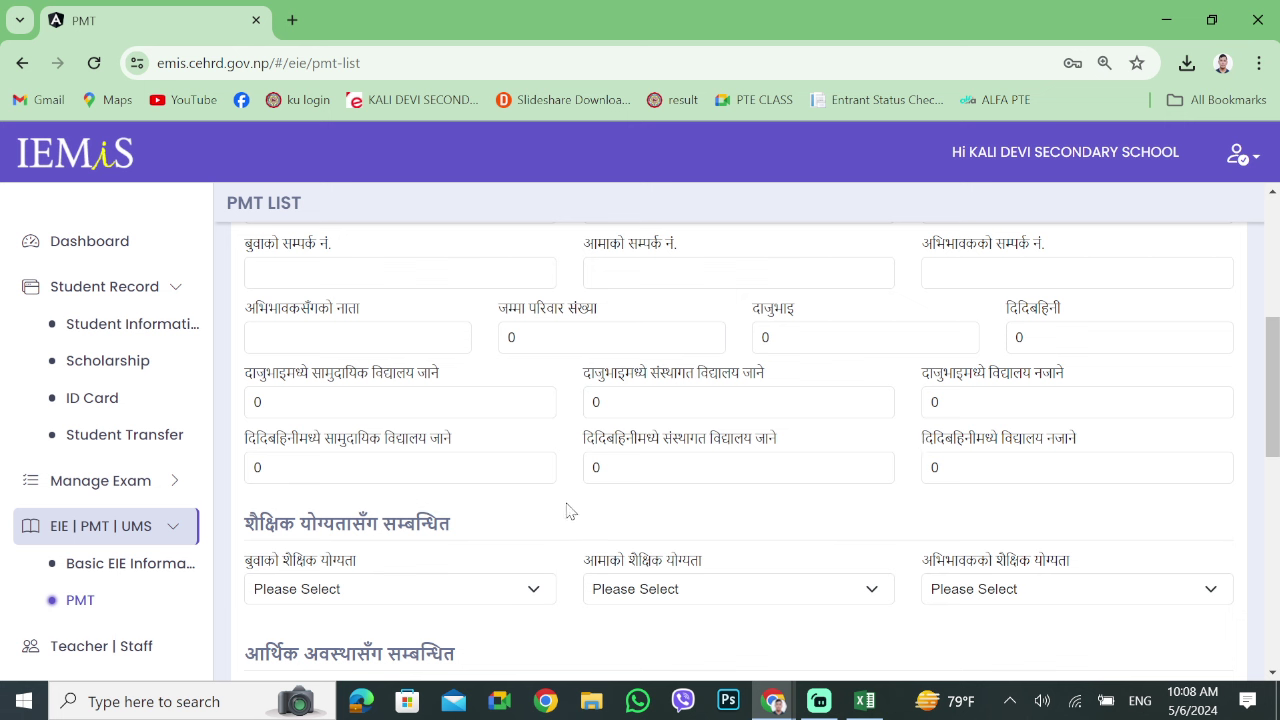
scroll(567, 510, down, 2)
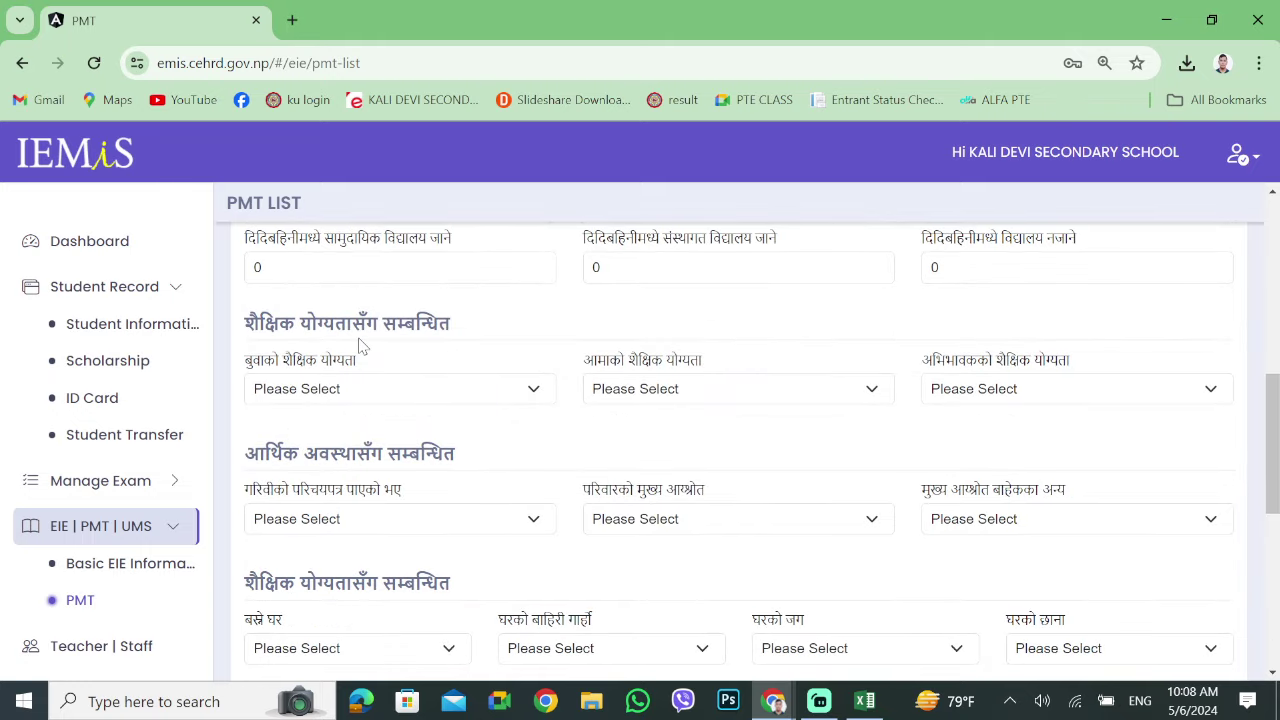
click(499, 398)
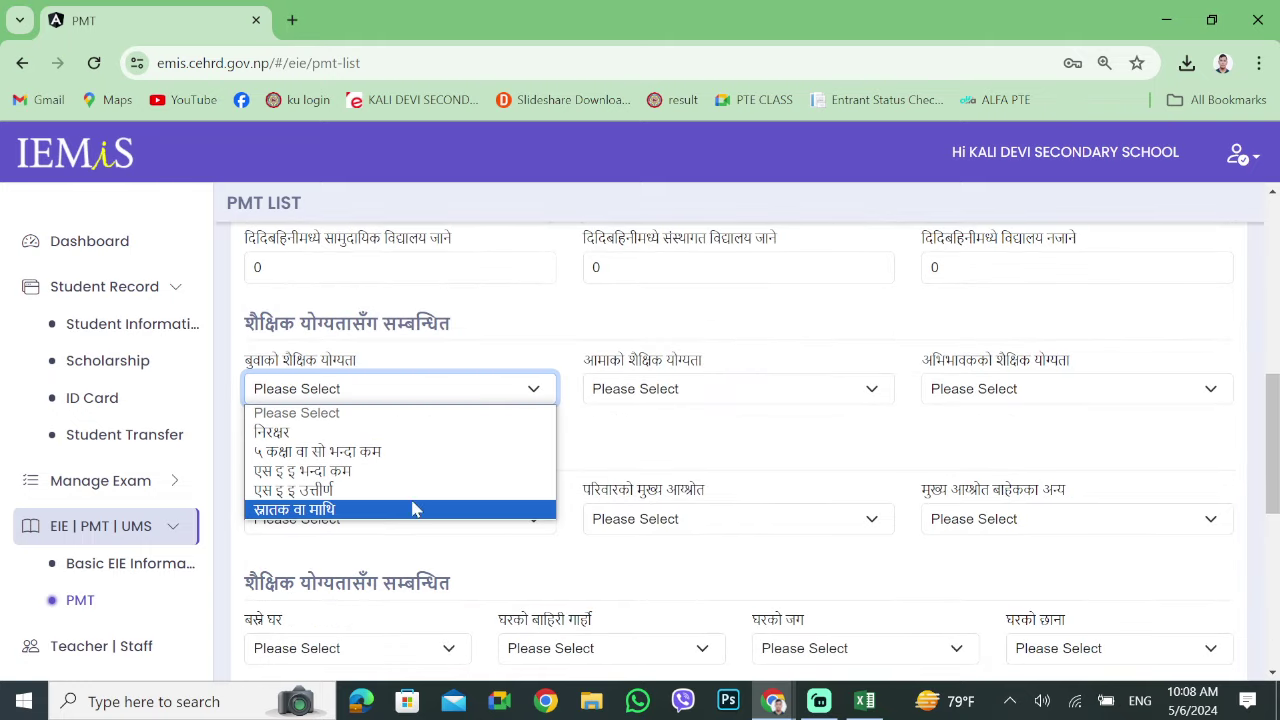
click(503, 397)
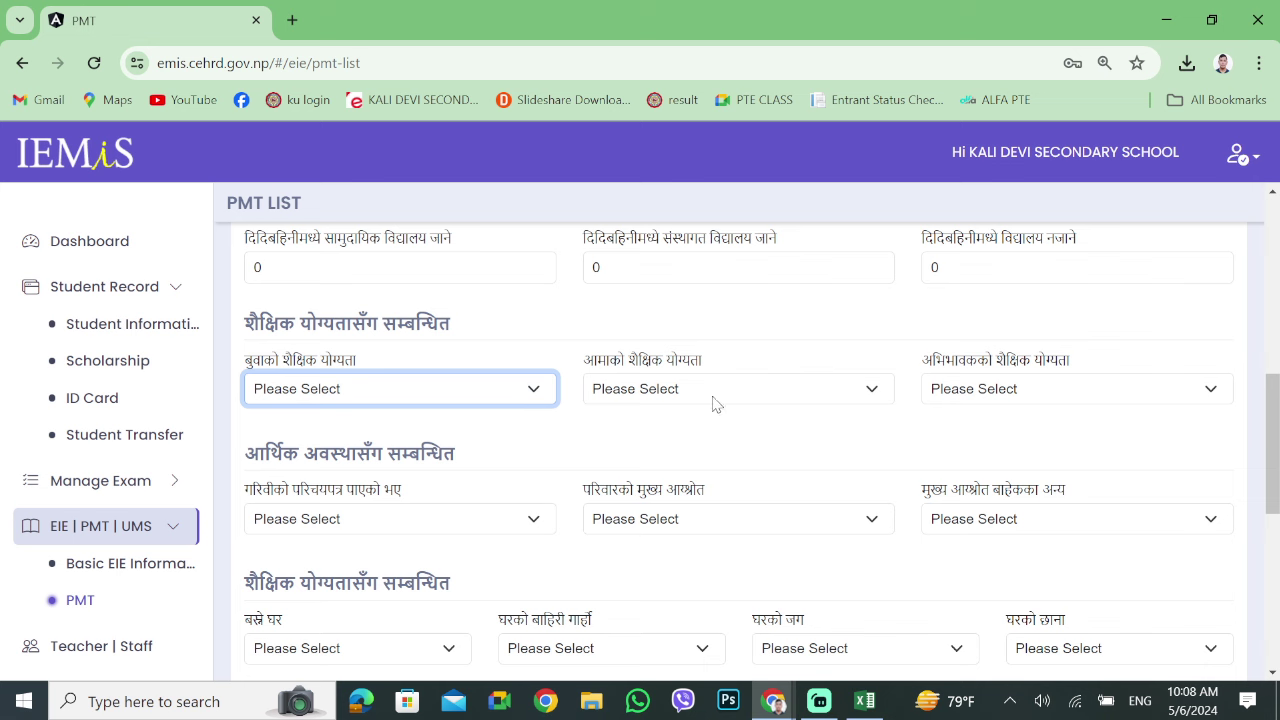
click(705, 450)
scroll(672, 459, down, 1)
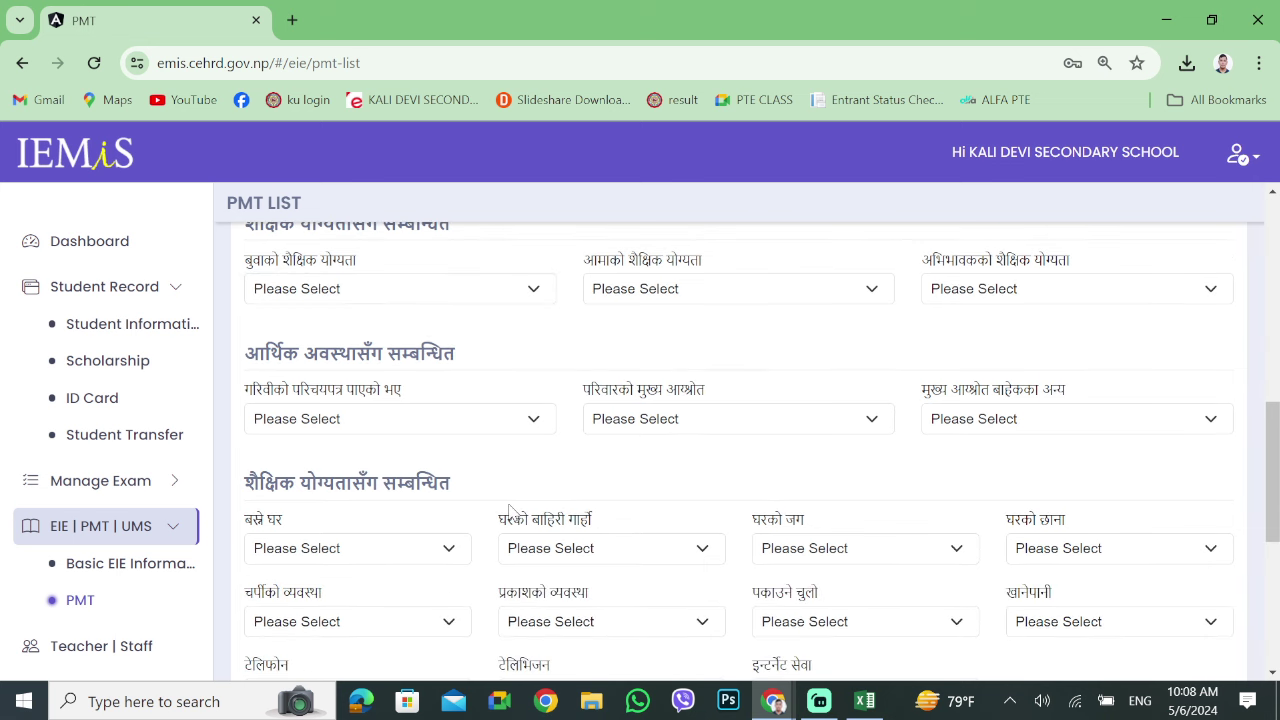
click(370, 423)
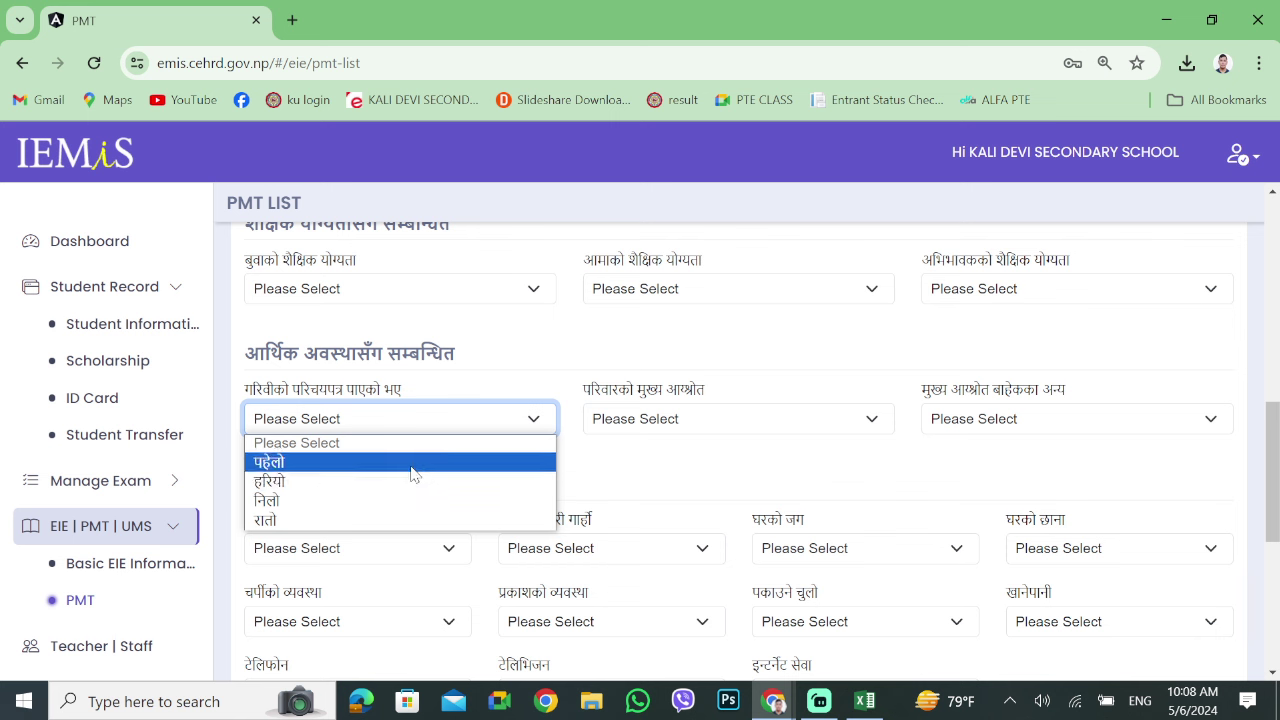
click(676, 482)
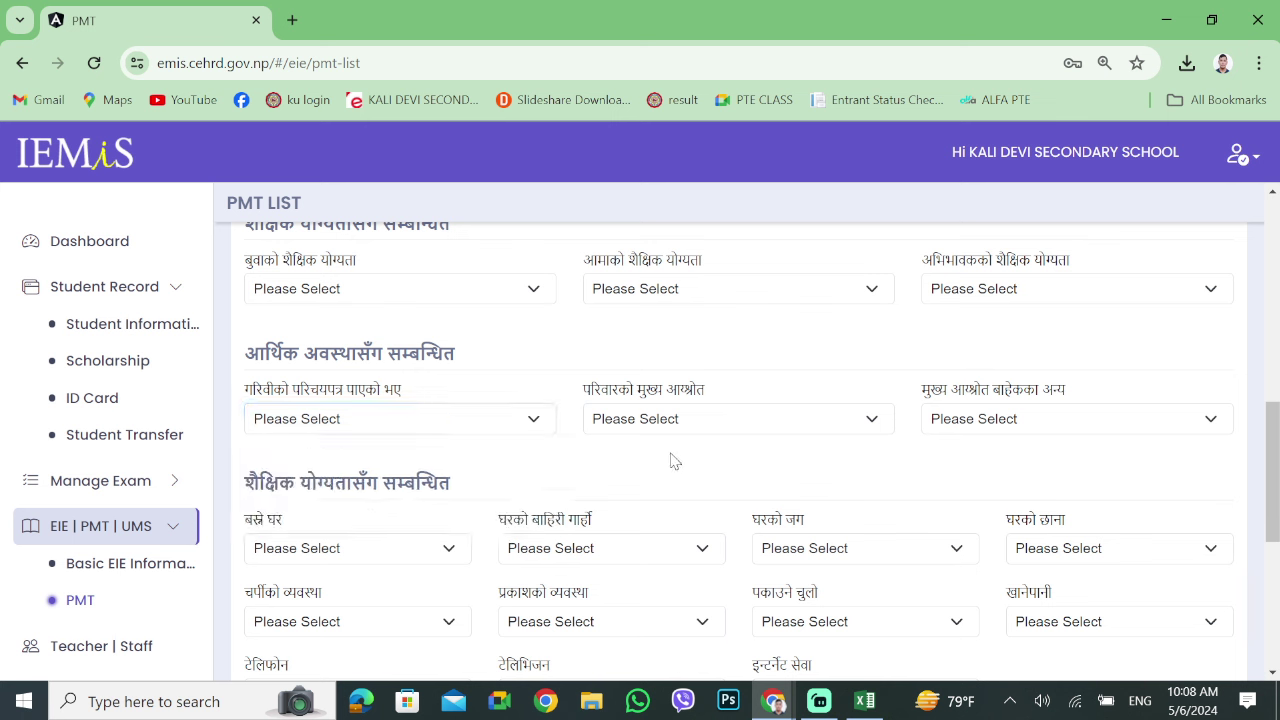
click(709, 425)
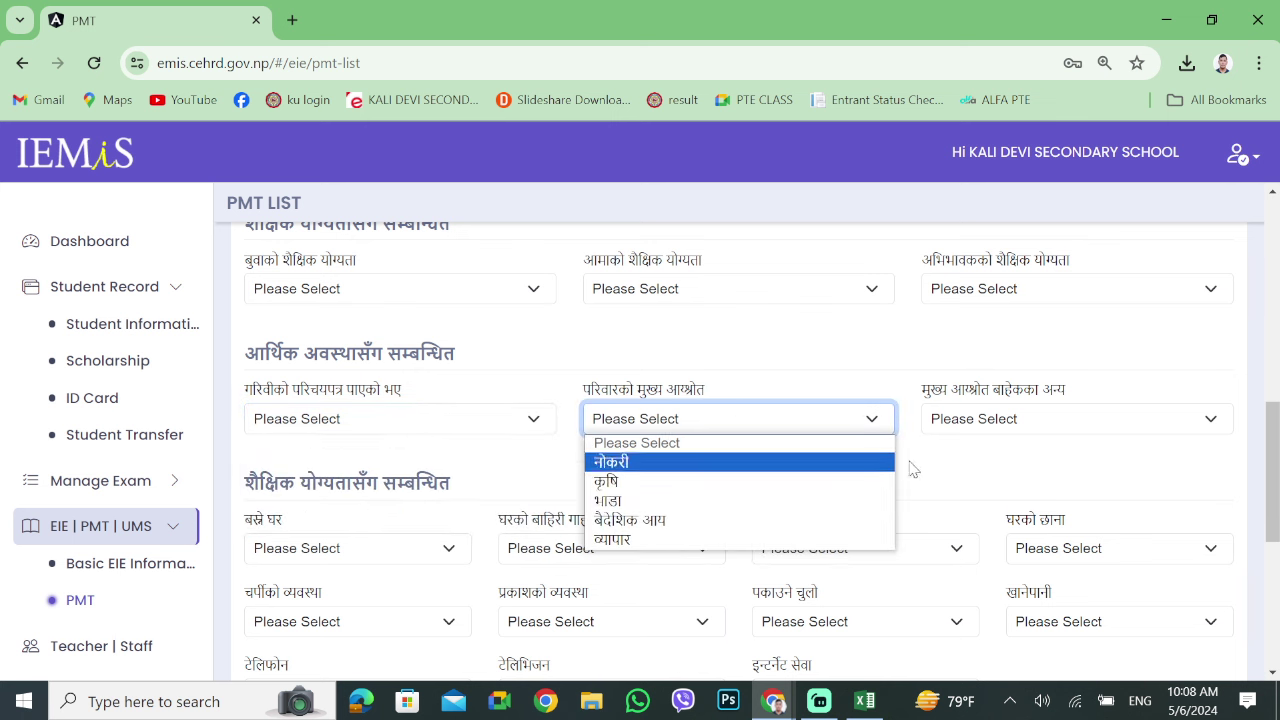
click(955, 450)
click(1008, 420)
click(852, 468)
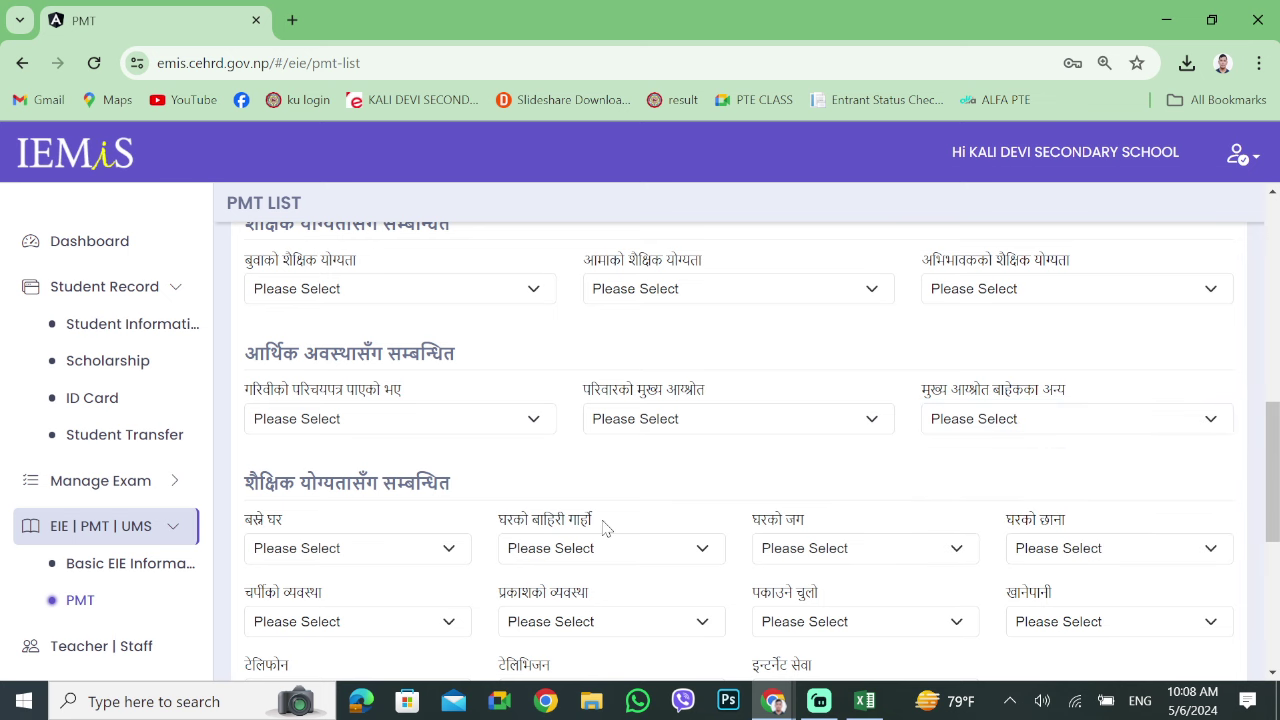
scroll(600, 527, down, 1)
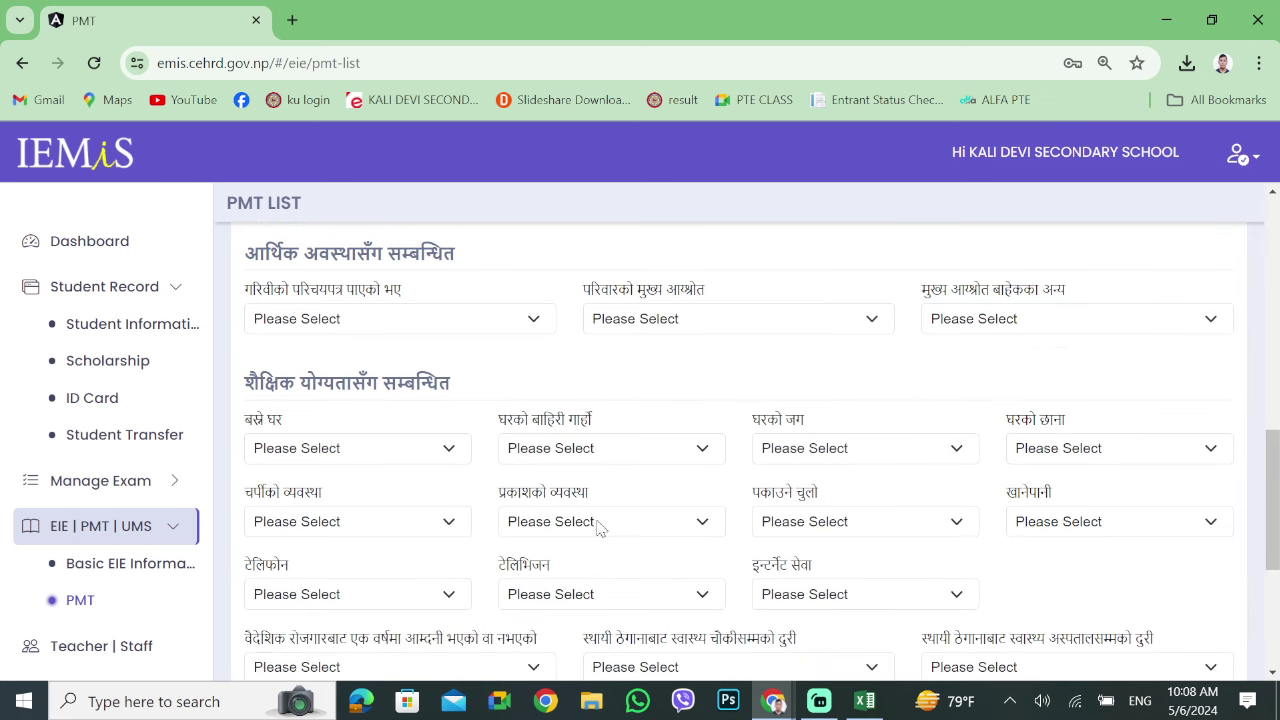
click(421, 450)
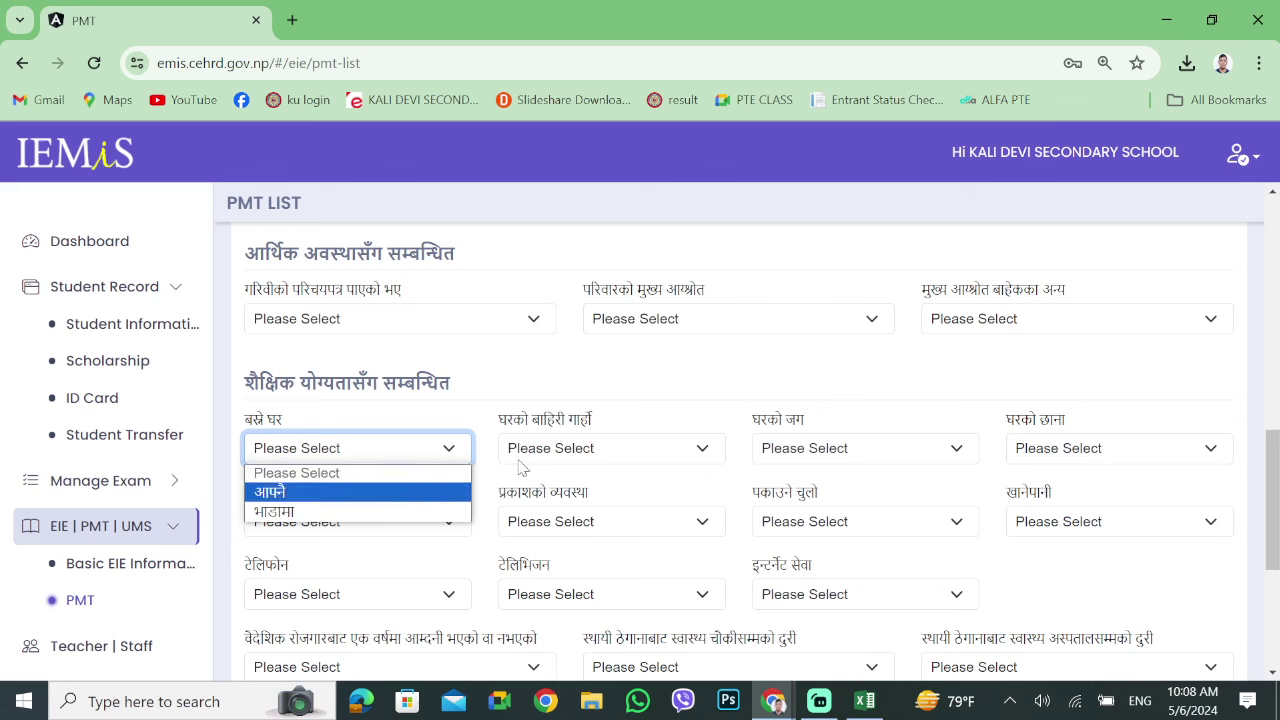
click(560, 455)
click(840, 455)
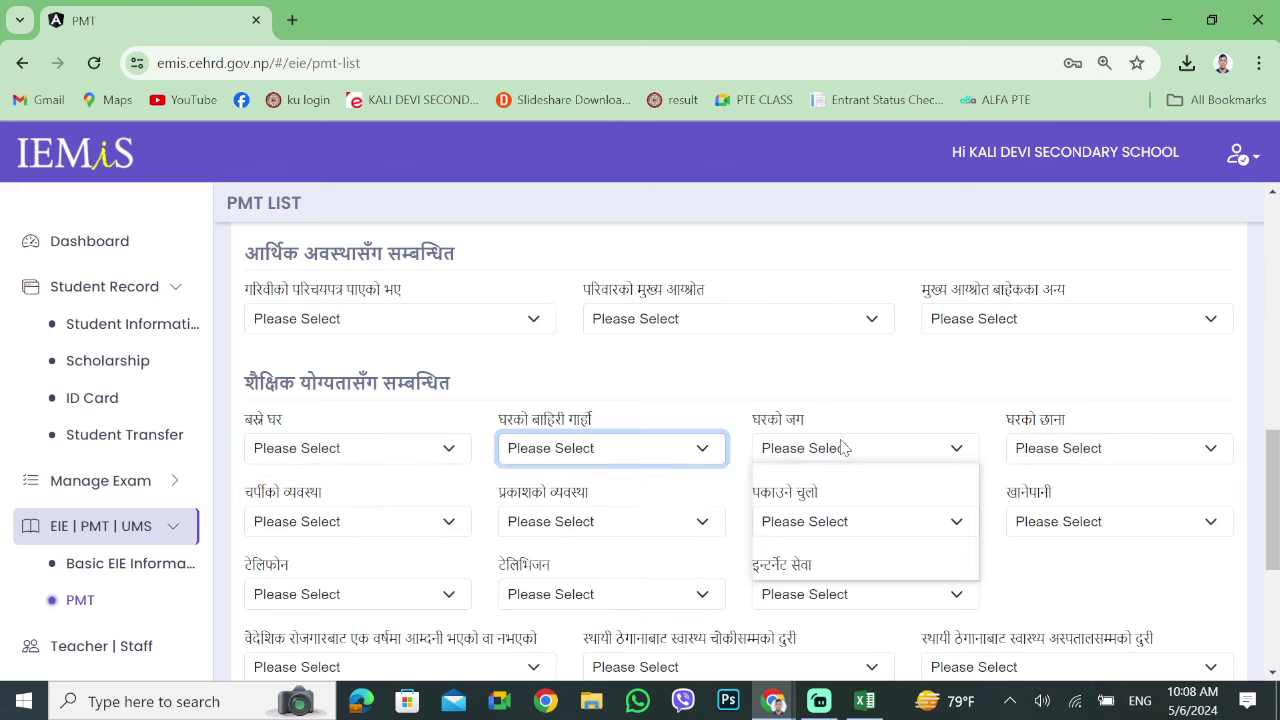
click(1097, 455)
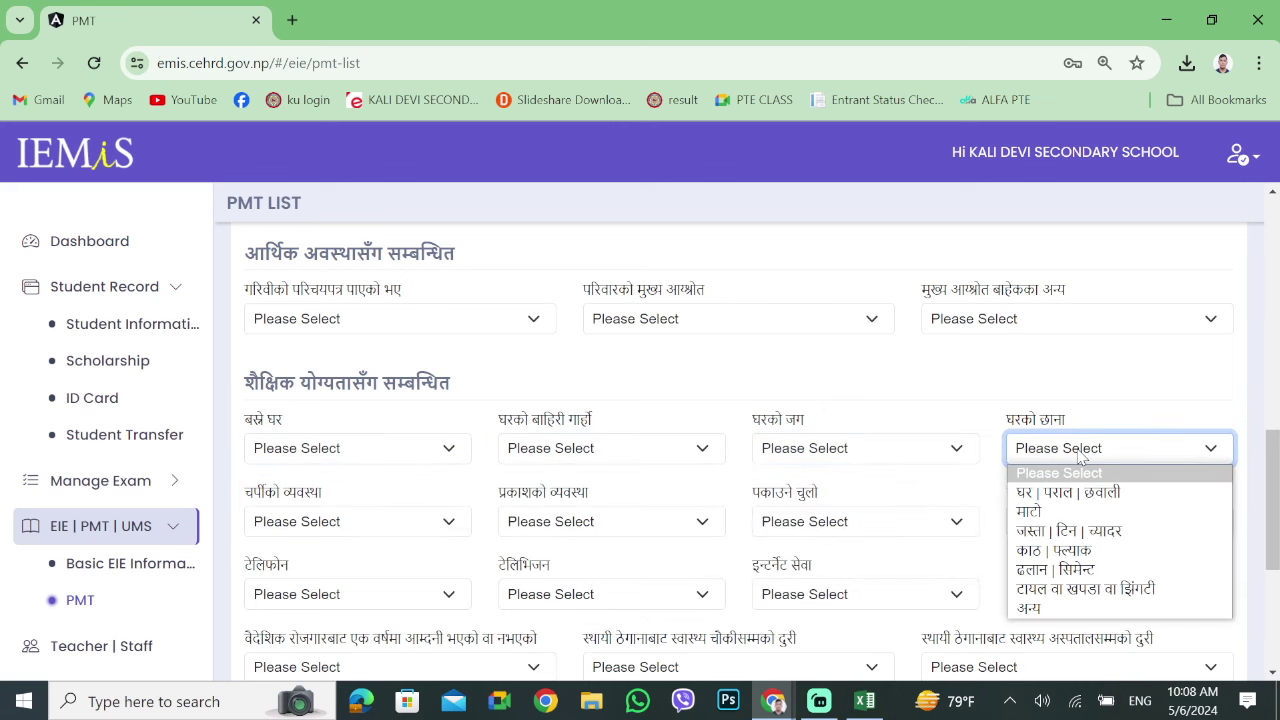
click(1080, 455)
scroll(200, 594, down, 2)
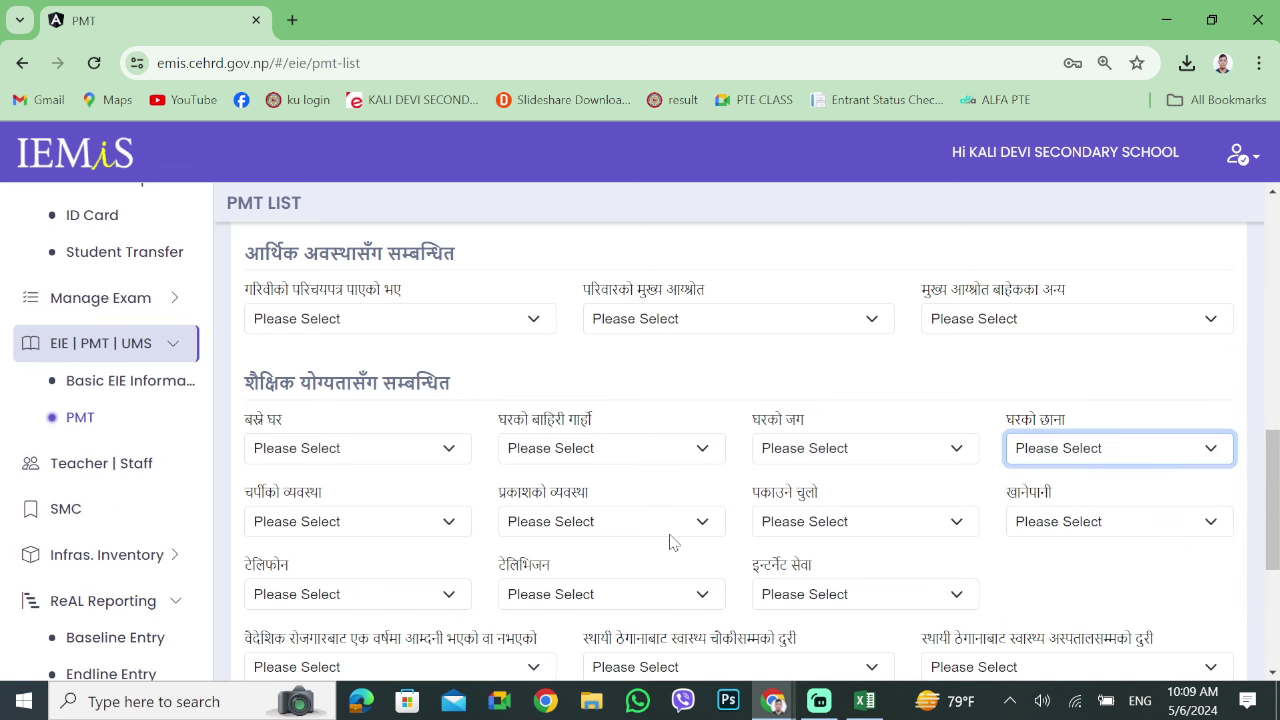
scroll(671, 543, down, 1)
click(845, 494)
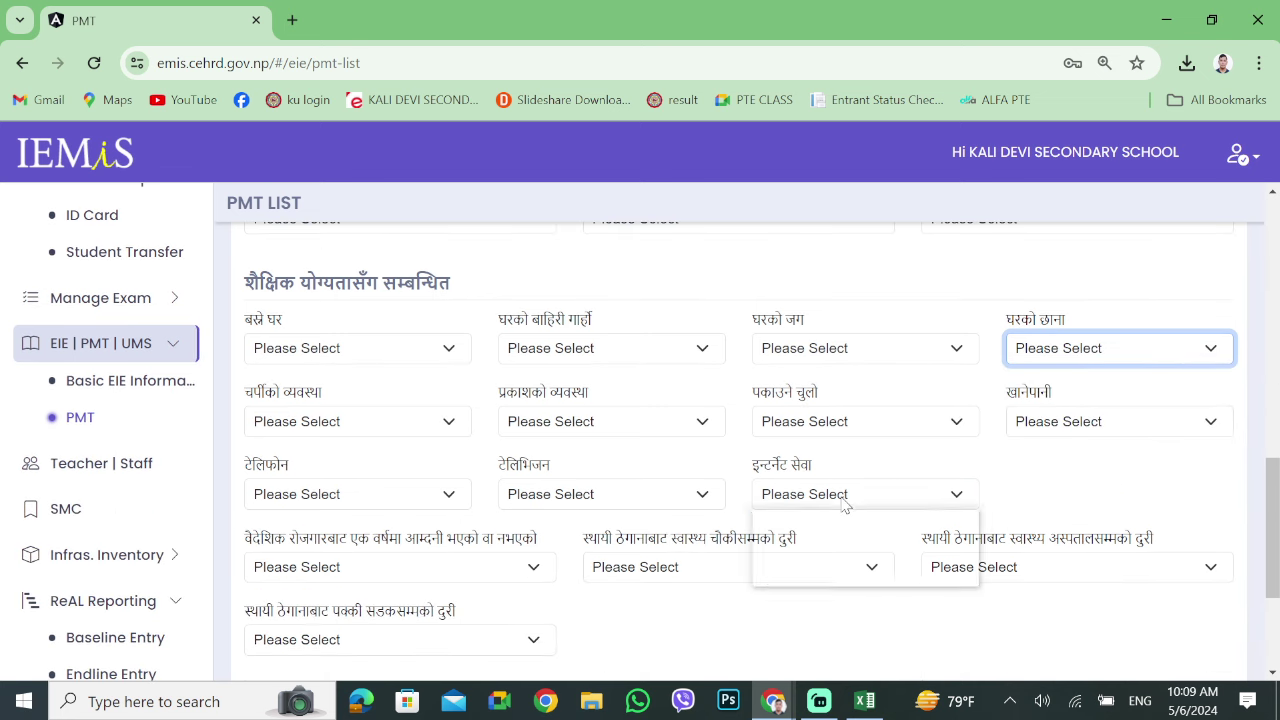
click(845, 505)
scroll(1074, 517, down, 2)
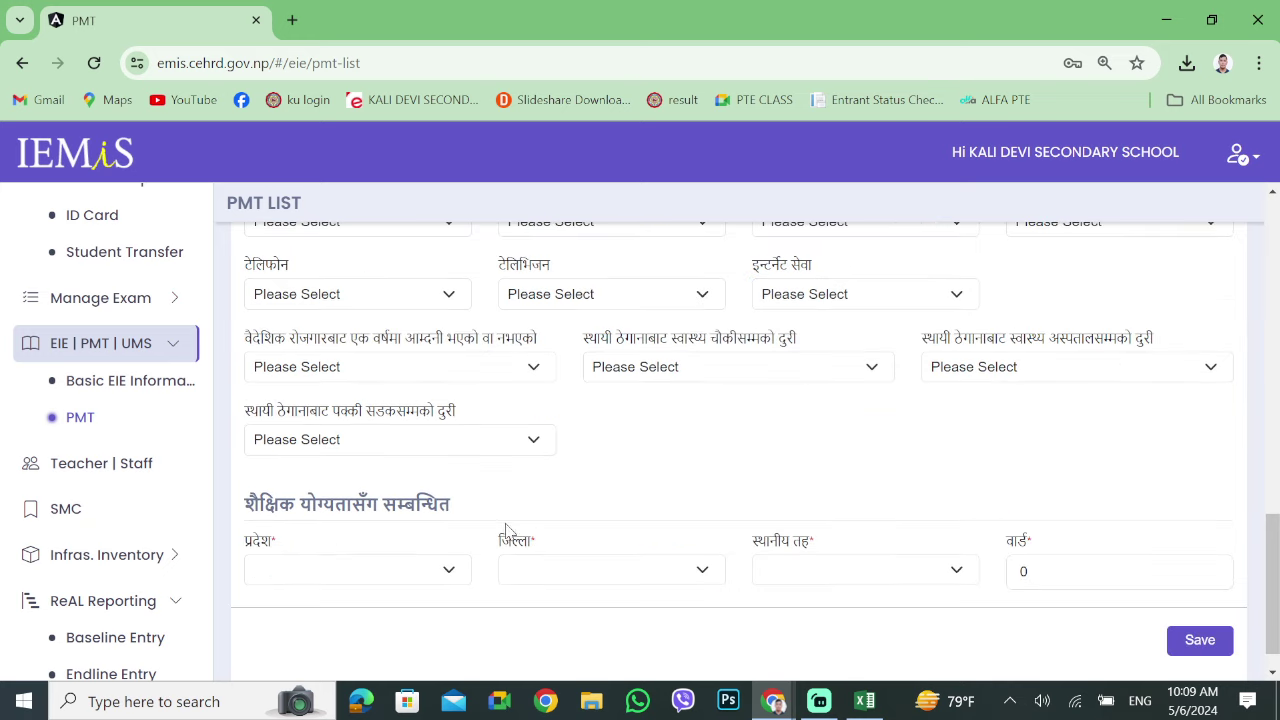
click(500, 368)
click(503, 370)
click(676, 370)
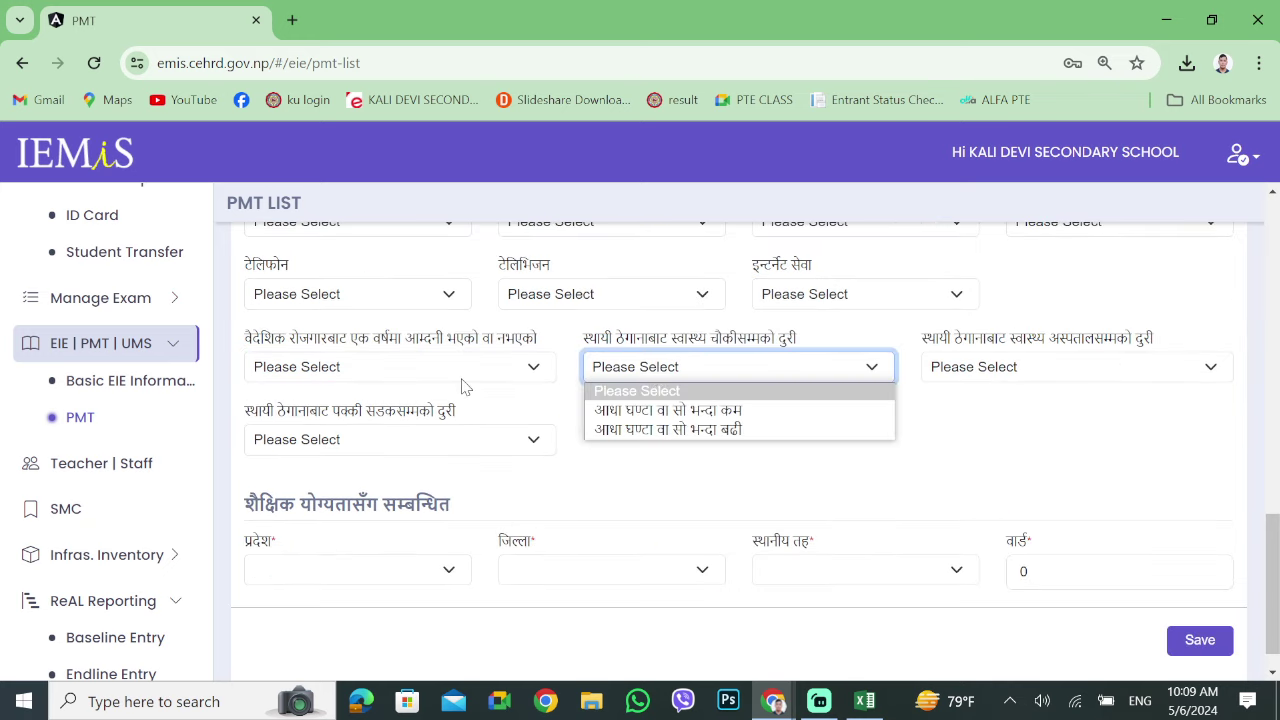
click(461, 378)
click(461, 378)
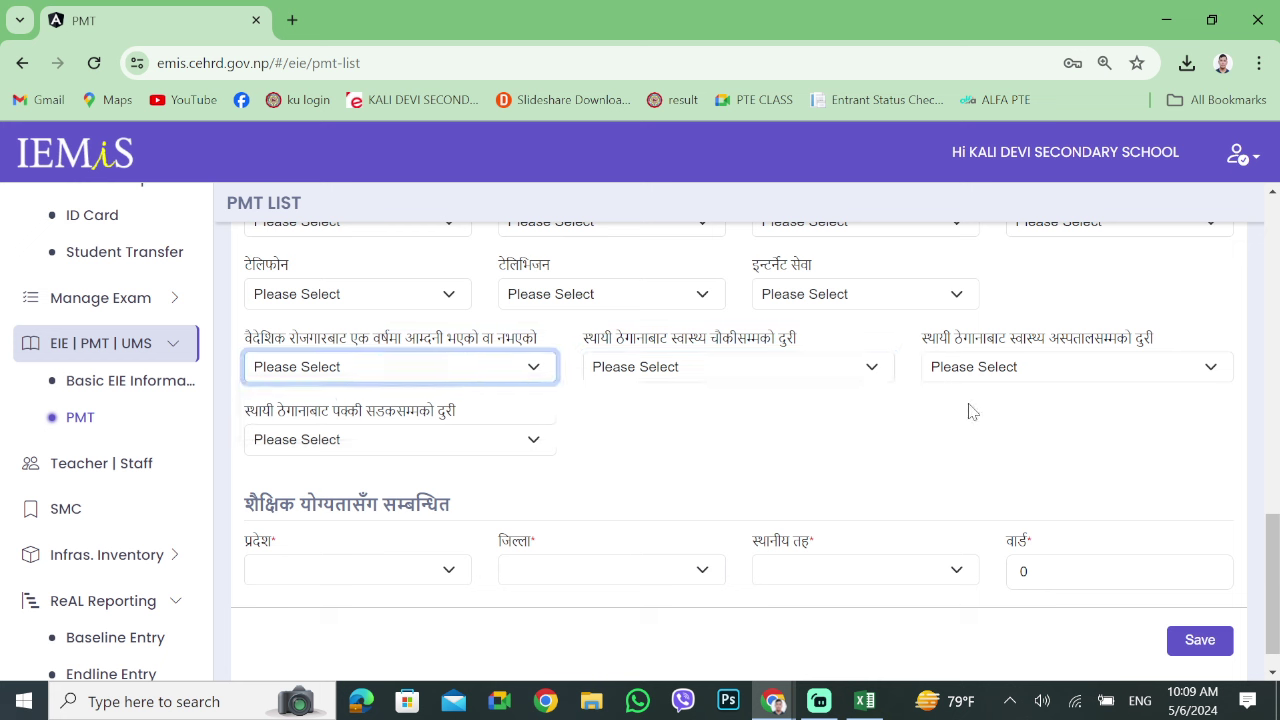
click(875, 443)
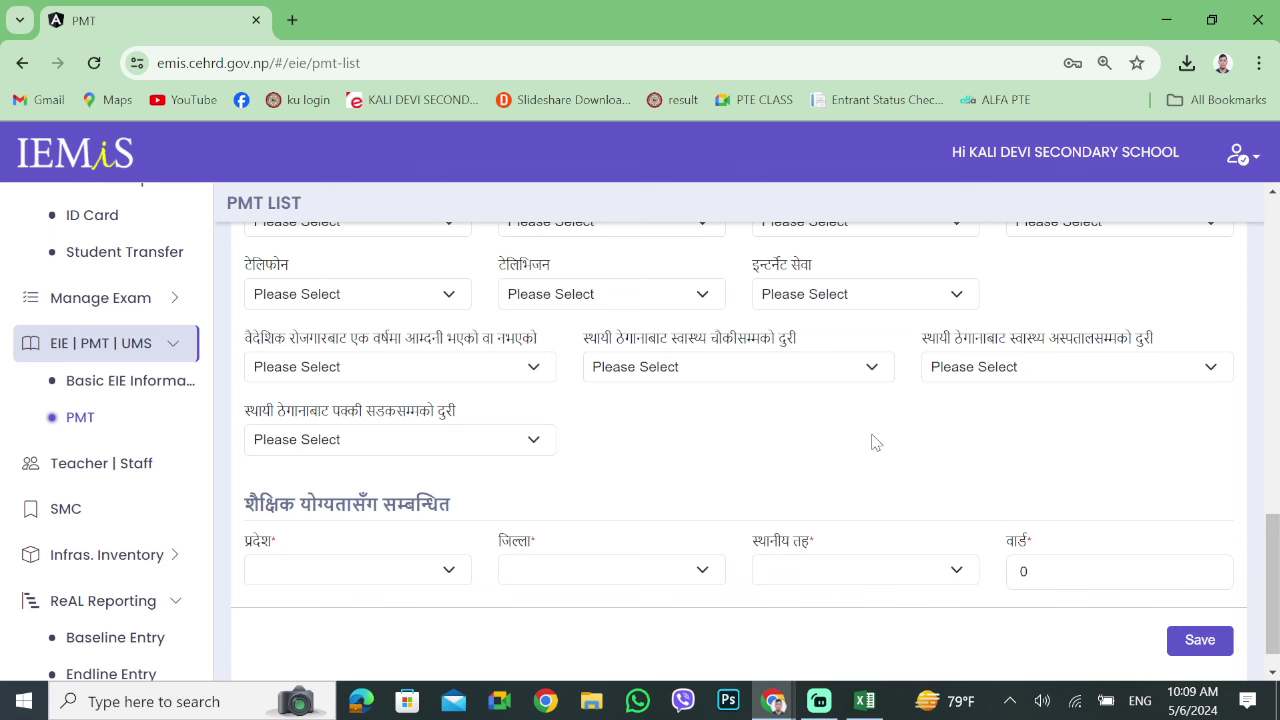
Set the province to Bagamati Province and the district to Dhading
scroll(720, 455, down, 1)
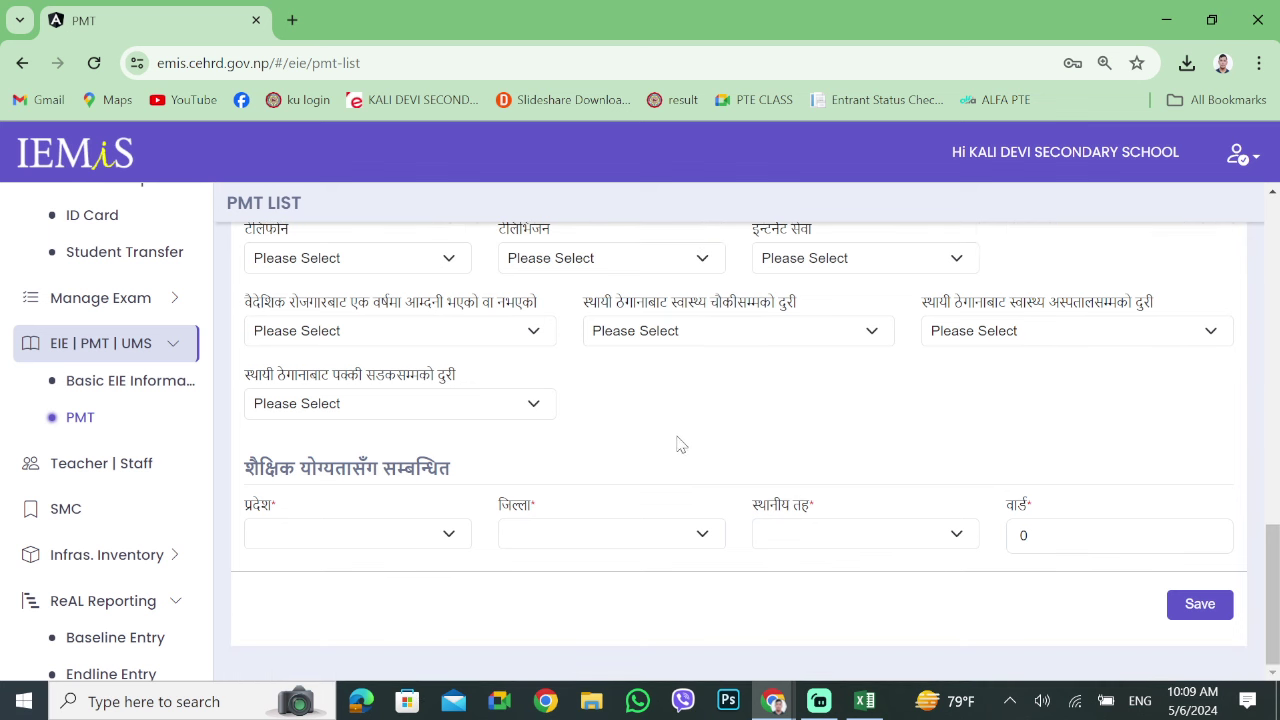
click(444, 546)
key(Up)
key(Up)
key(Up)
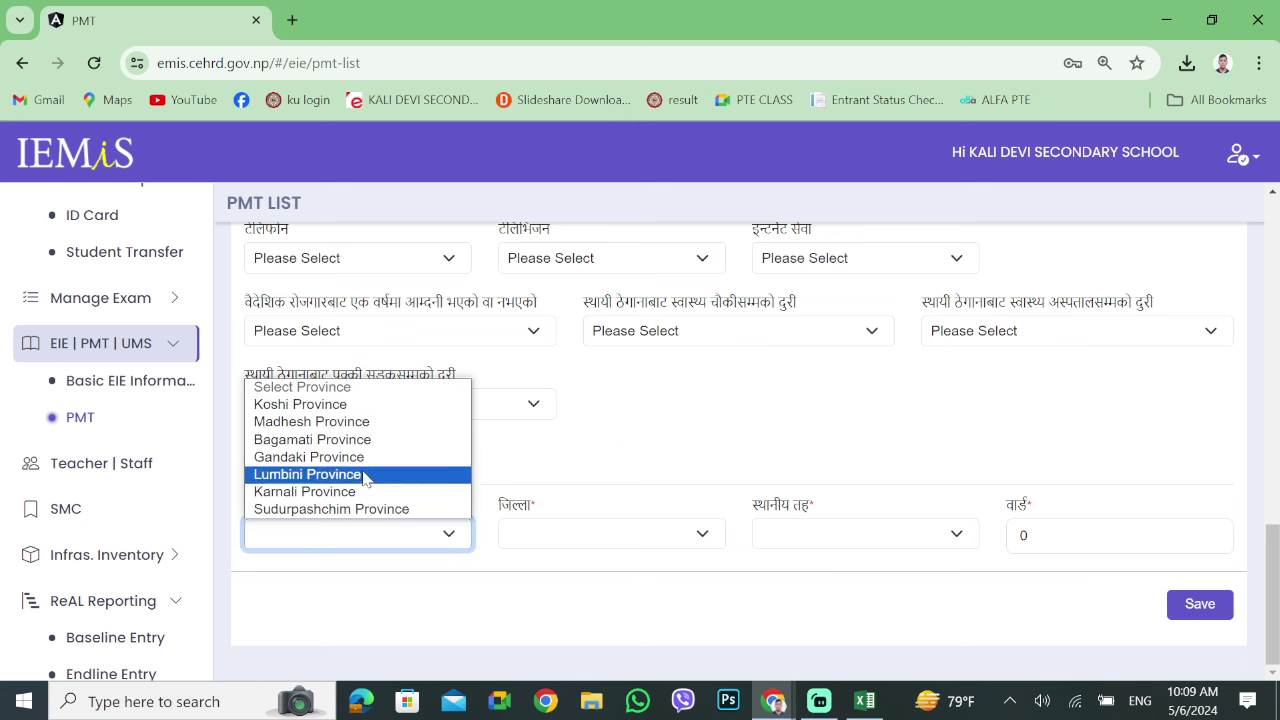
key(Return)
click(432, 548)
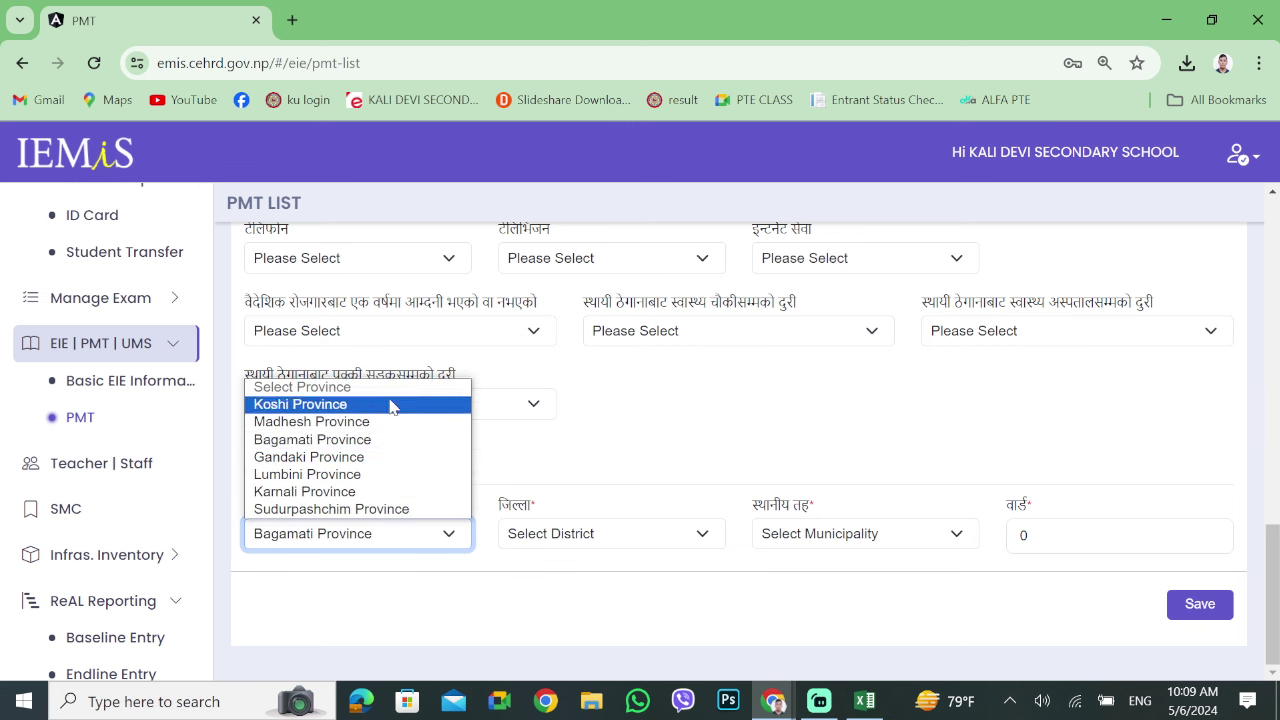
click(440, 548)
click(632, 540)
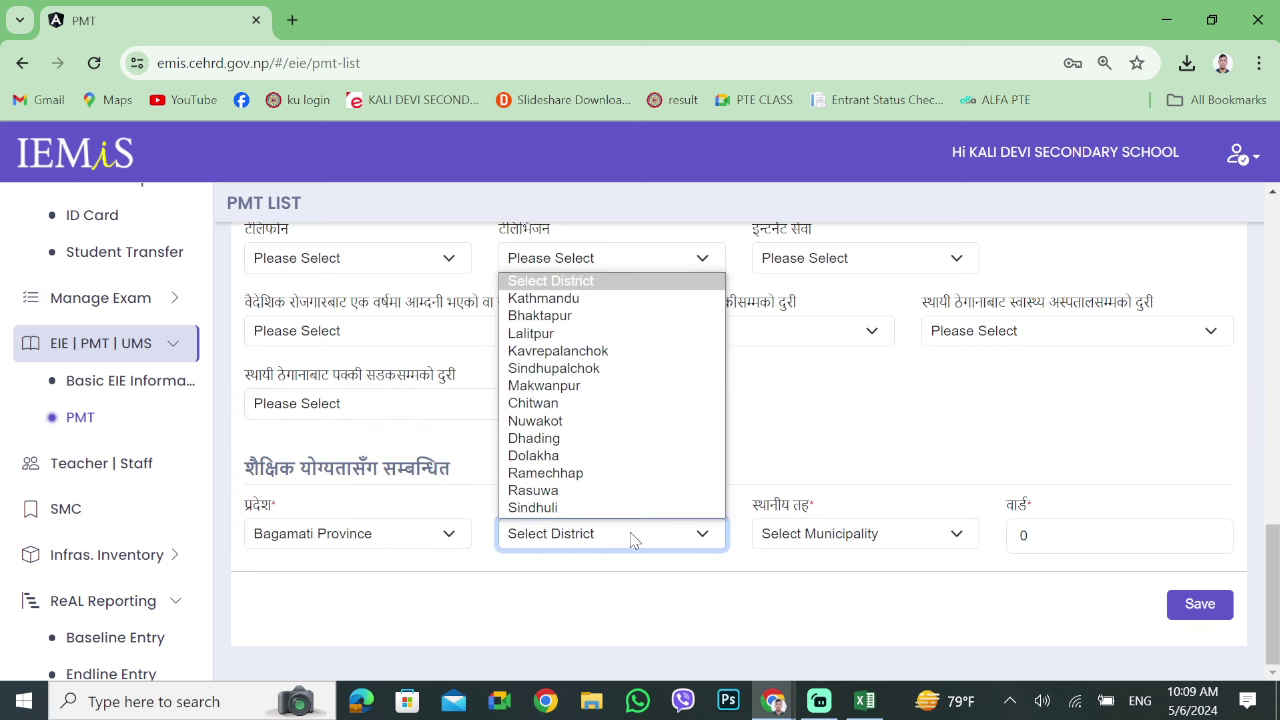
click(607, 446)
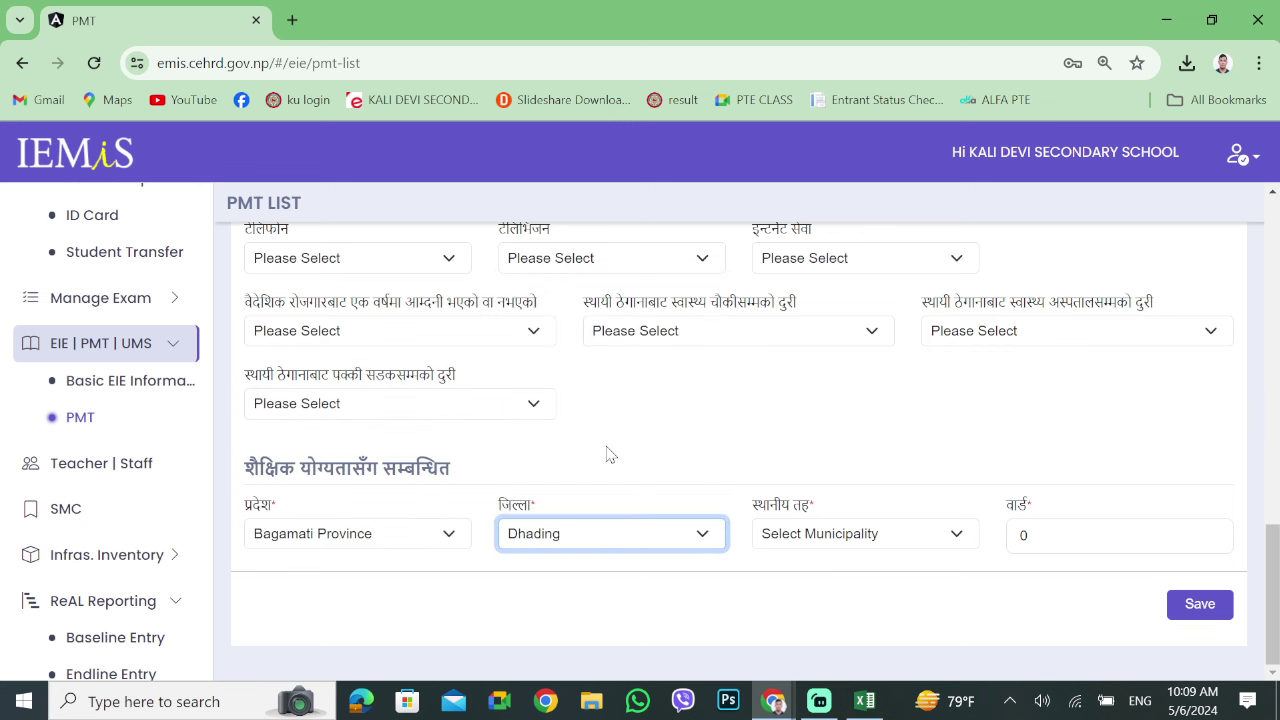
Choose Siddhalek Rural Municipality, leave the ward at 0, and save the PMT entry
click(857, 534)
key(s)
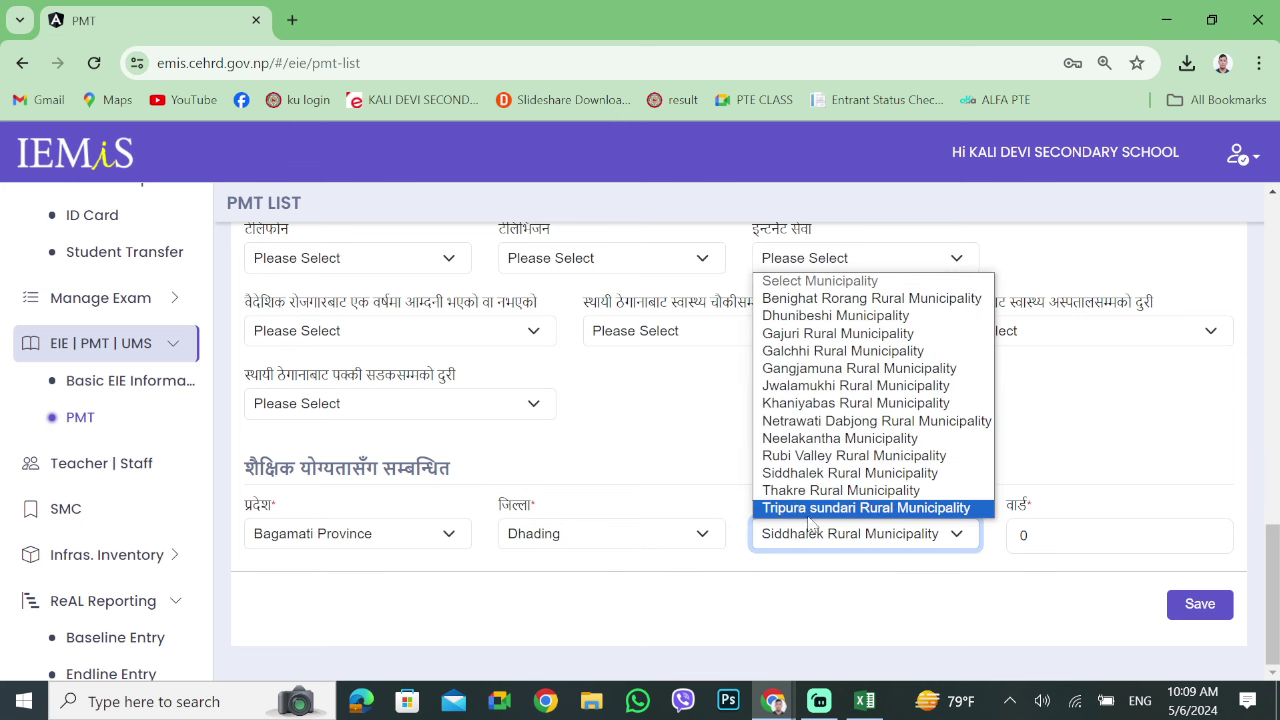
click(817, 476)
click(1023, 533)
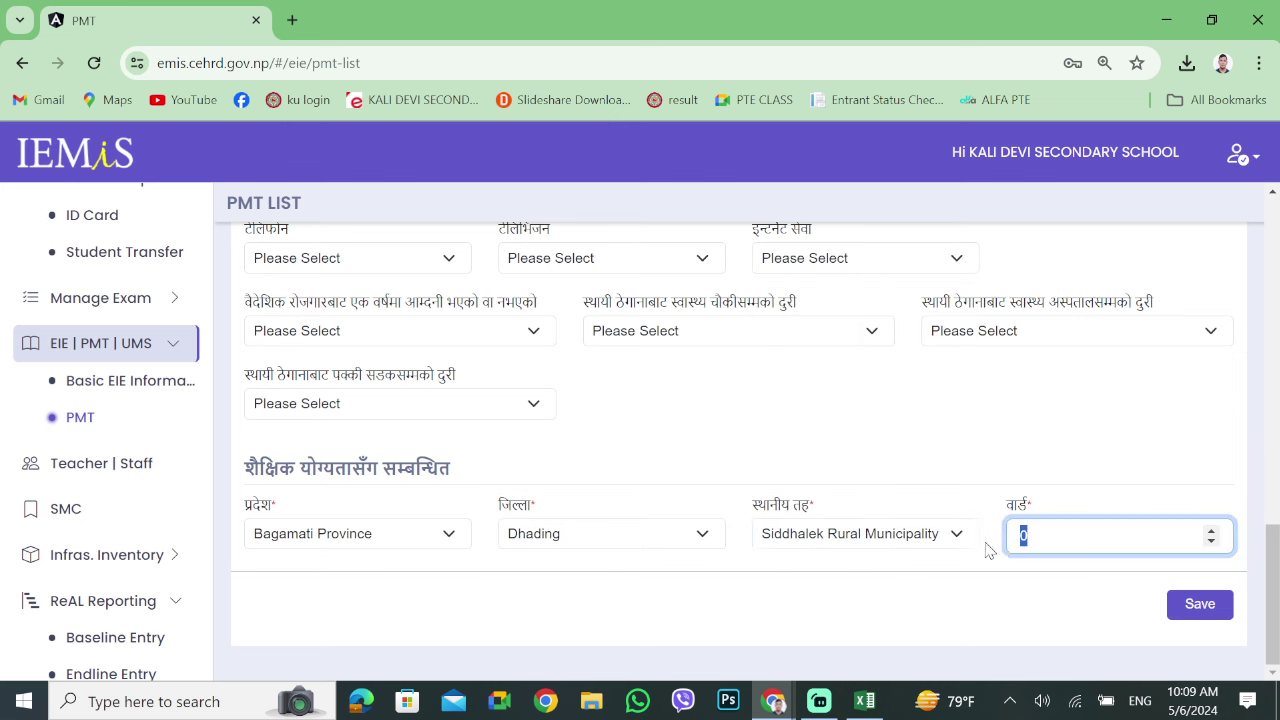
click(1004, 598)
click(1168, 606)
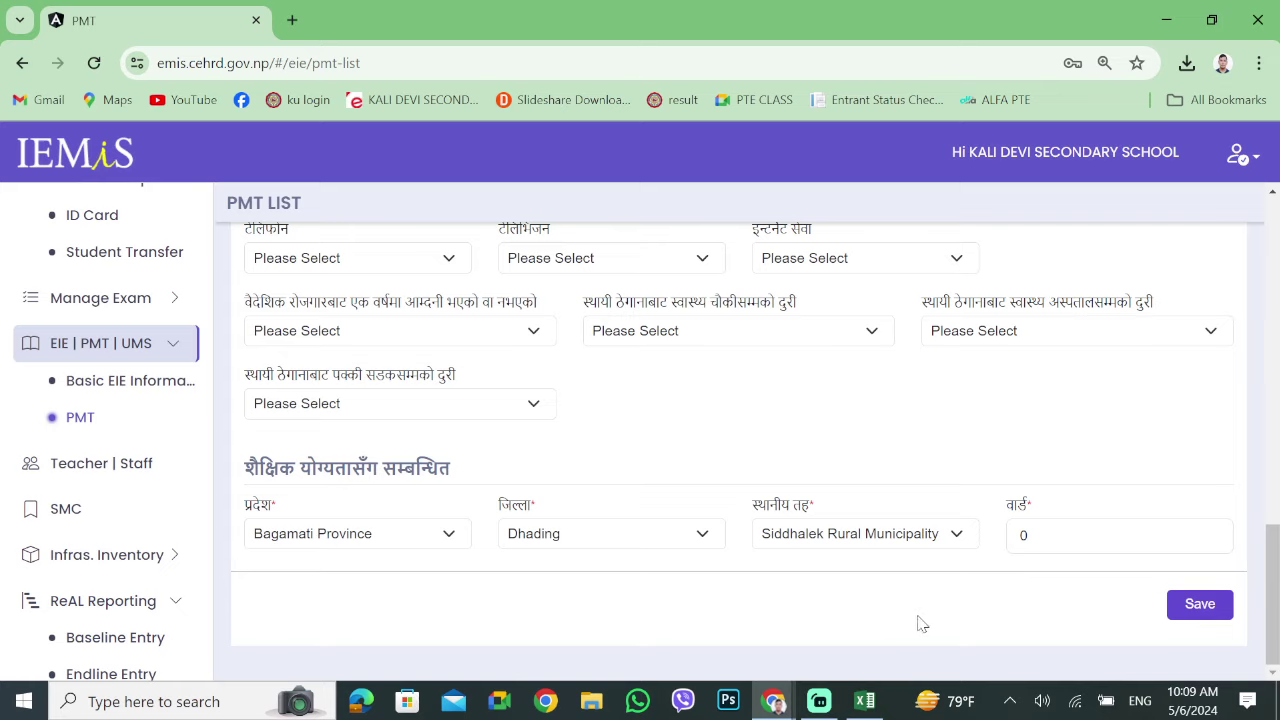
scroll(917, 620, up, 10)
scroll(885, 610, up, 5)
scroll(865, 623, down, 15)
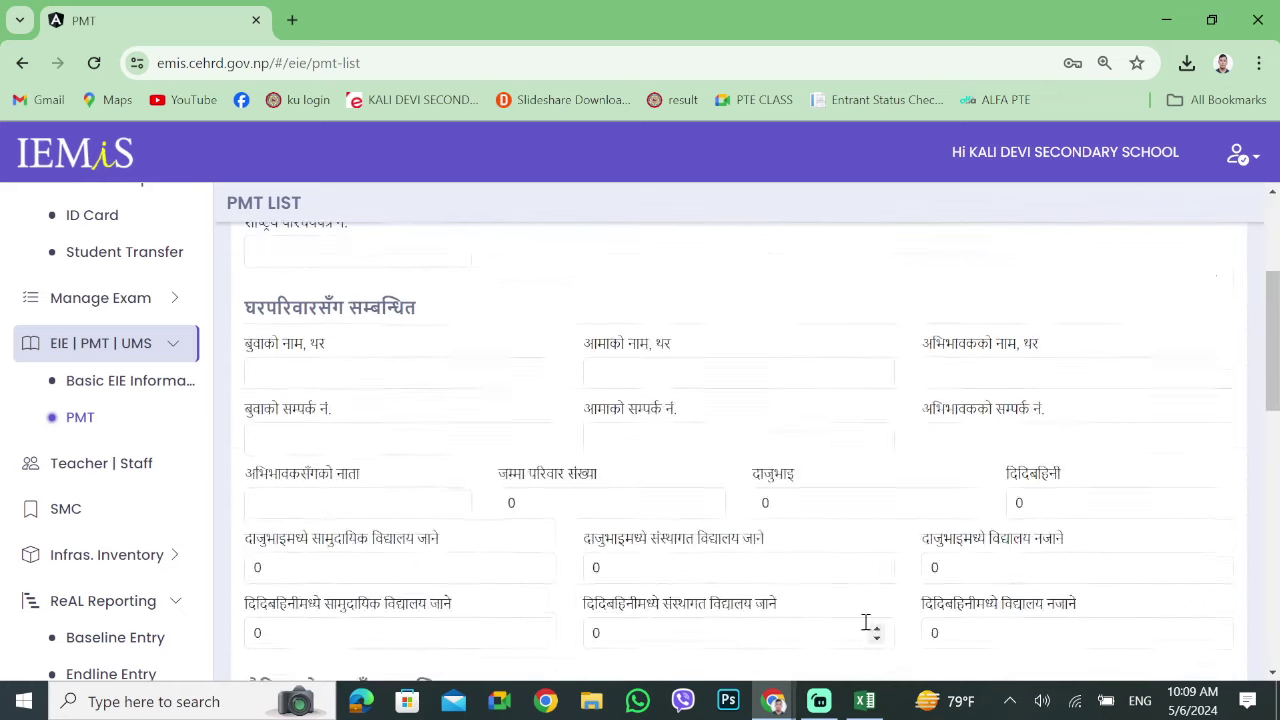
scroll(860, 625, up, 15)
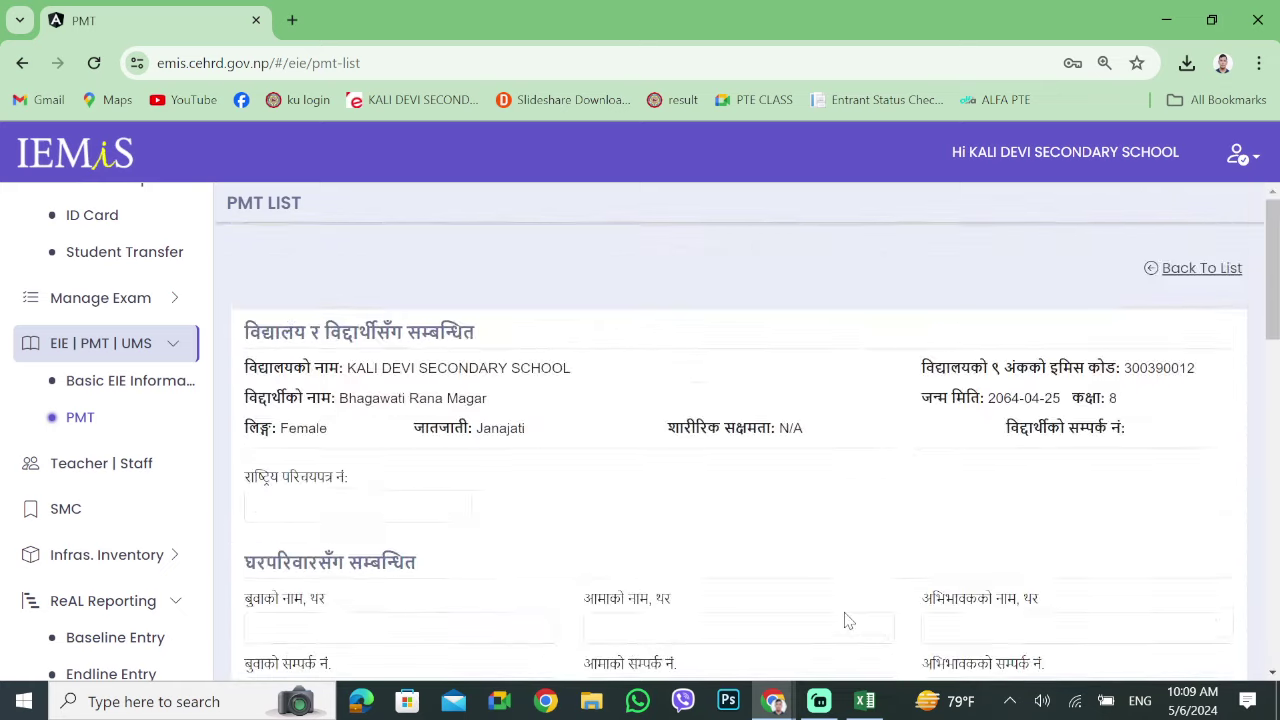
scroll(843, 620, down, 5)
scroll(839, 630, down, 5)
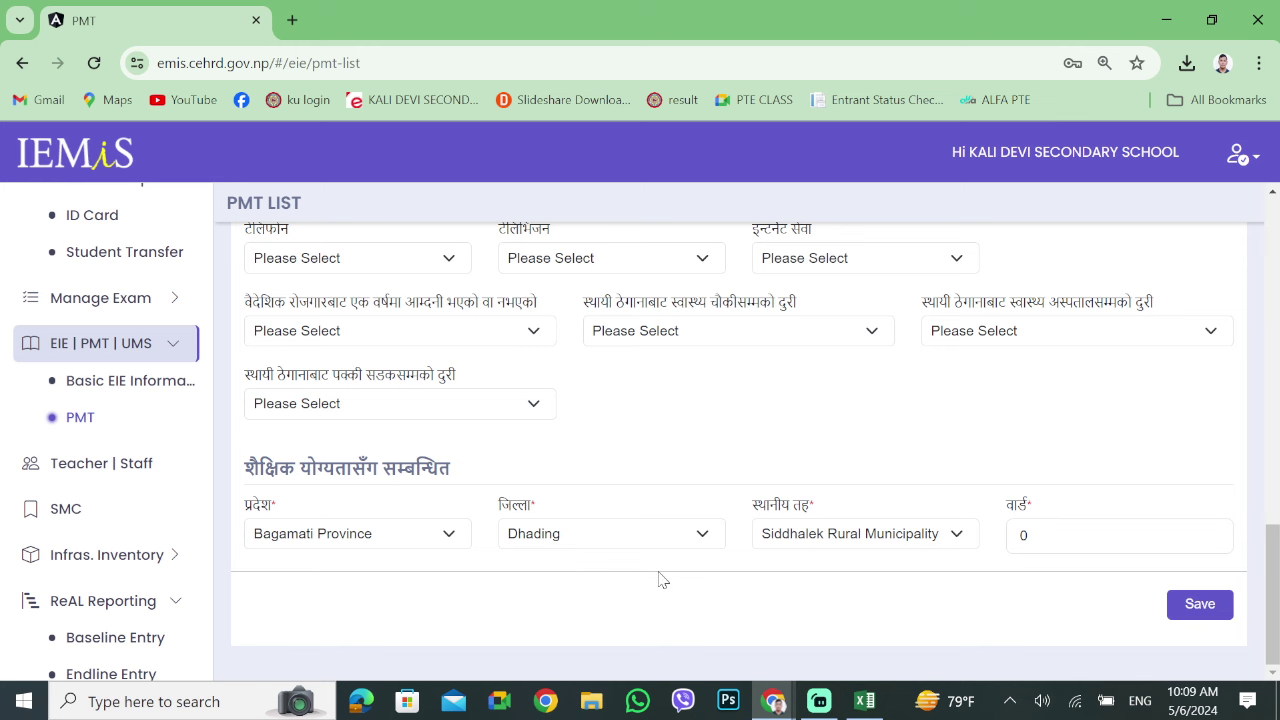
scroll(659, 580, up, 5)
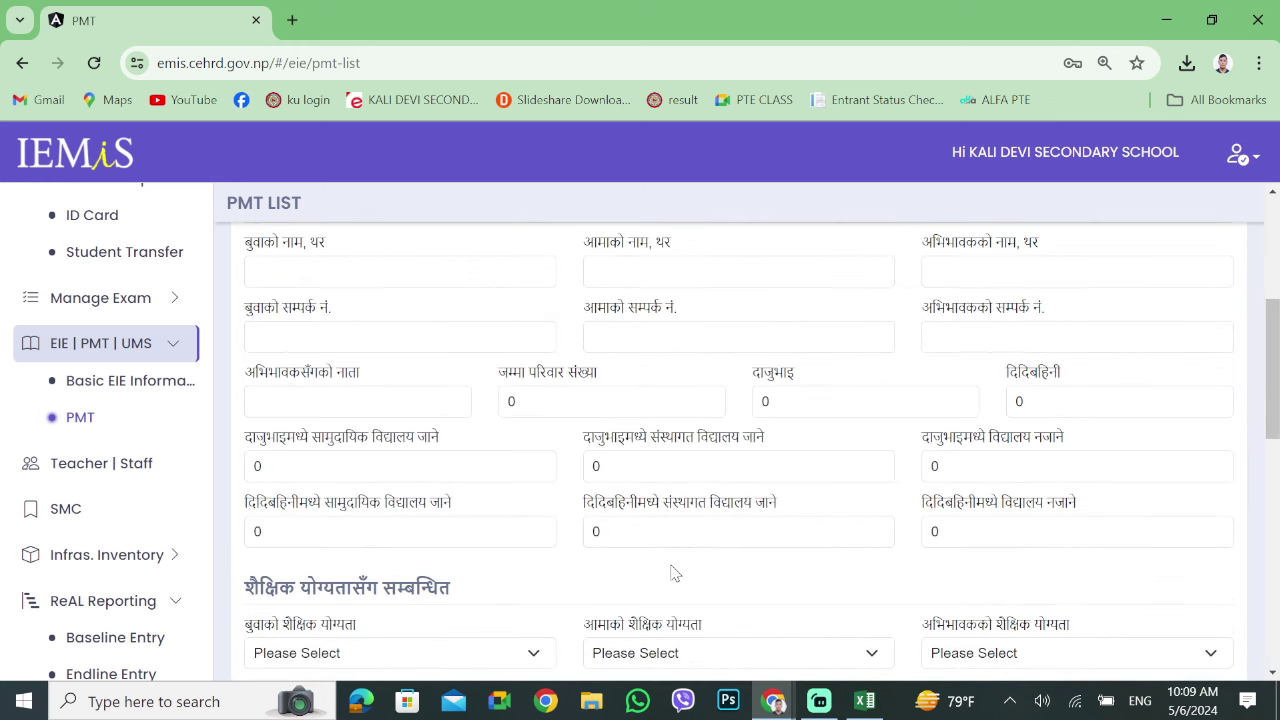